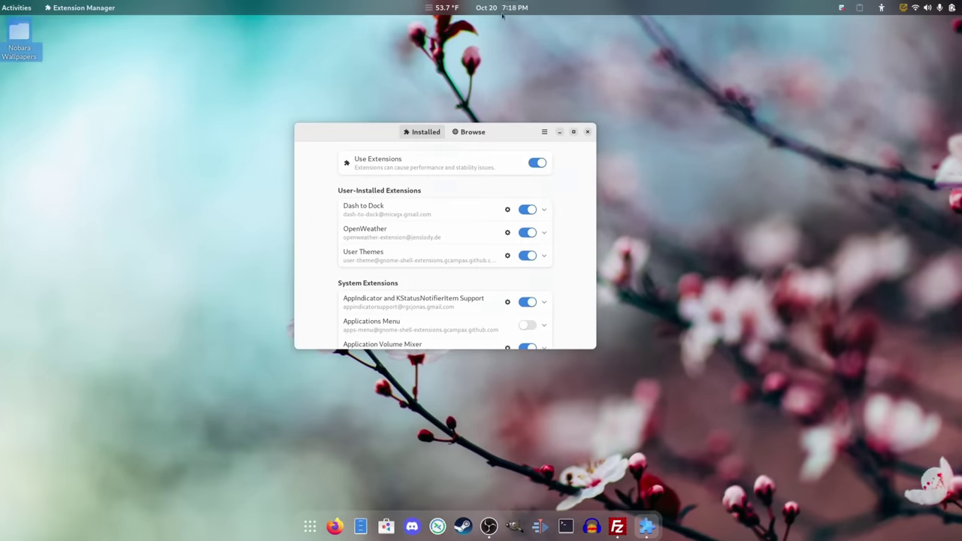
Move the Home folder window away from the Software window and bring Software to the front.
{"action": "left_click", "coordinate": [504, 9]}
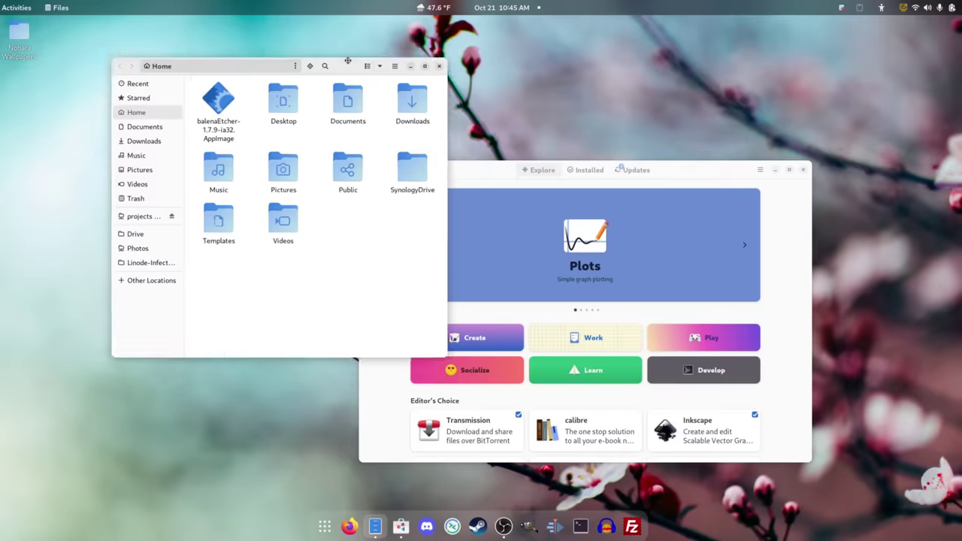
{"action": "left_click_drag", "start_coordinate": [351, 64], "coordinate": [335, 40]}
{"action": "left_click", "coordinate": [468, 177]}
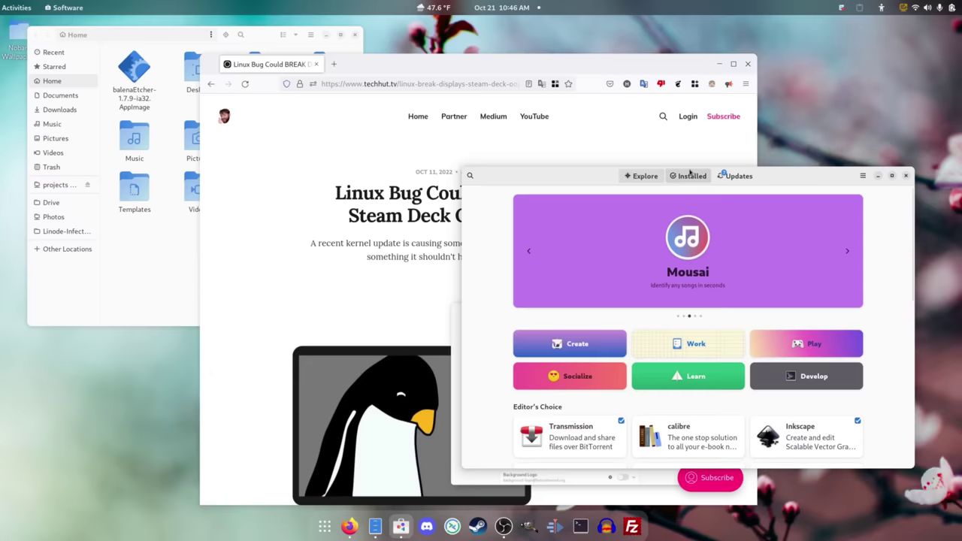
View the list of installed applications in Software, then return to the Home folder window.
{"action": "left_click", "coordinate": [690, 175]}
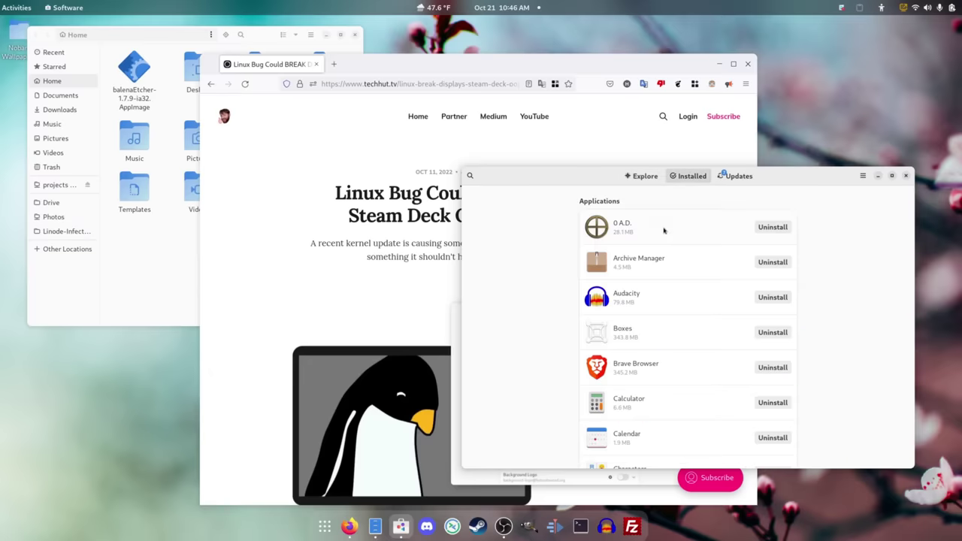
{"action": "scroll", "coordinate": [654, 254], "scroll_direction": "down", "scroll_amount": 5}
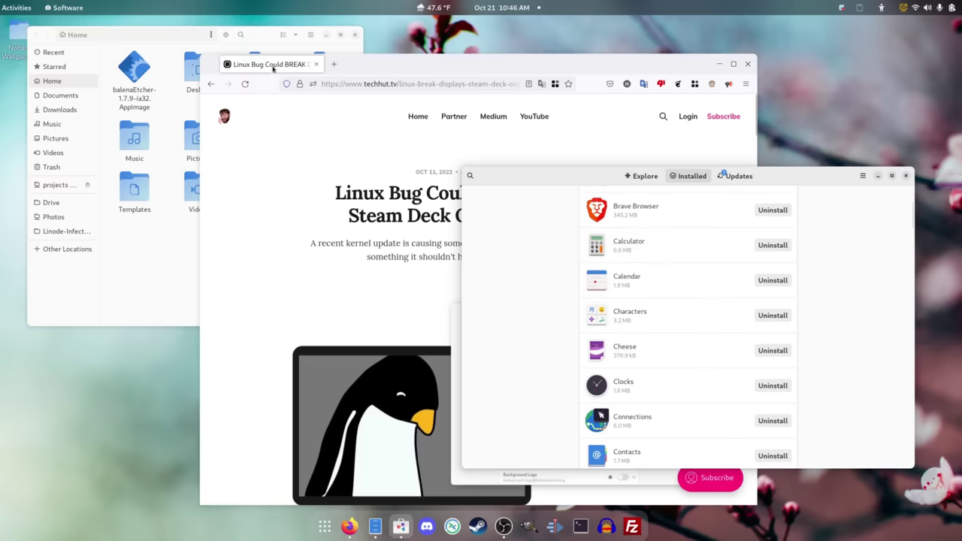
{"action": "left_click", "coordinate": [257, 38]}
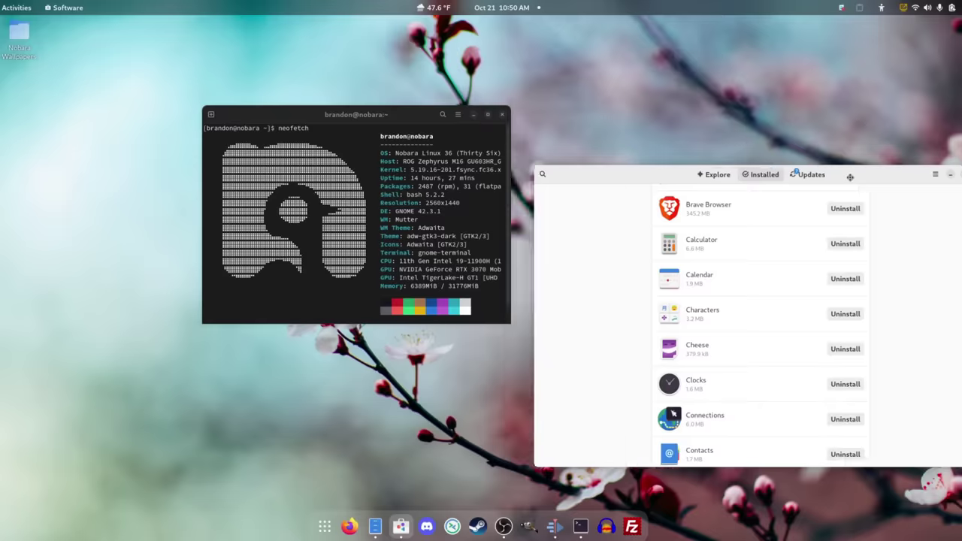
Spread the Software and terminal windows toward opposite edges of the workspace.
{"action": "left_click_drag", "start_coordinate": [852, 177], "coordinate": [961, 178]}
{"action": "left_click_drag", "start_coordinate": [404, 120], "coordinate": [1, 167]}
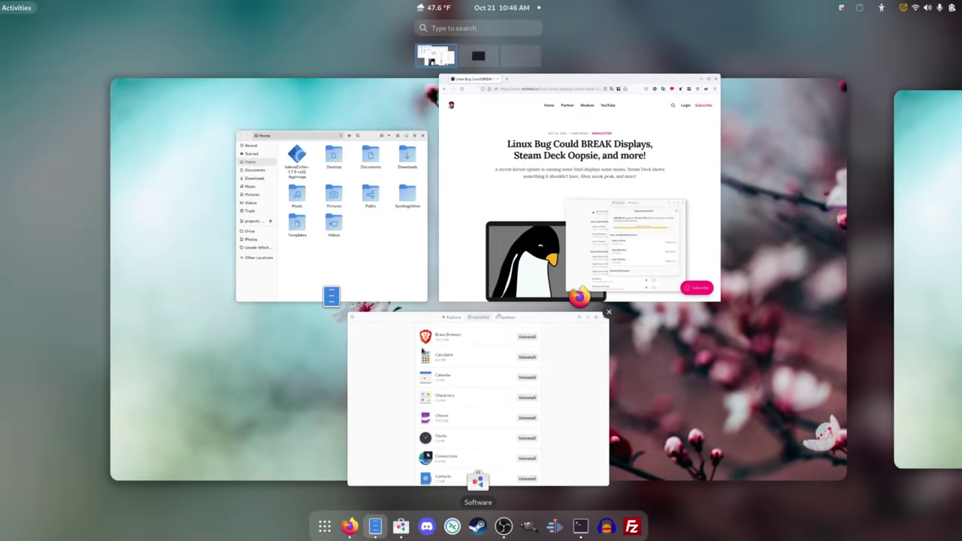
Move the Software window to the second workspace in the overview, switch to that workspace and reposition its windows.
{"action": "left_click_drag", "start_coordinate": [422, 351], "coordinate": [523, 367]}
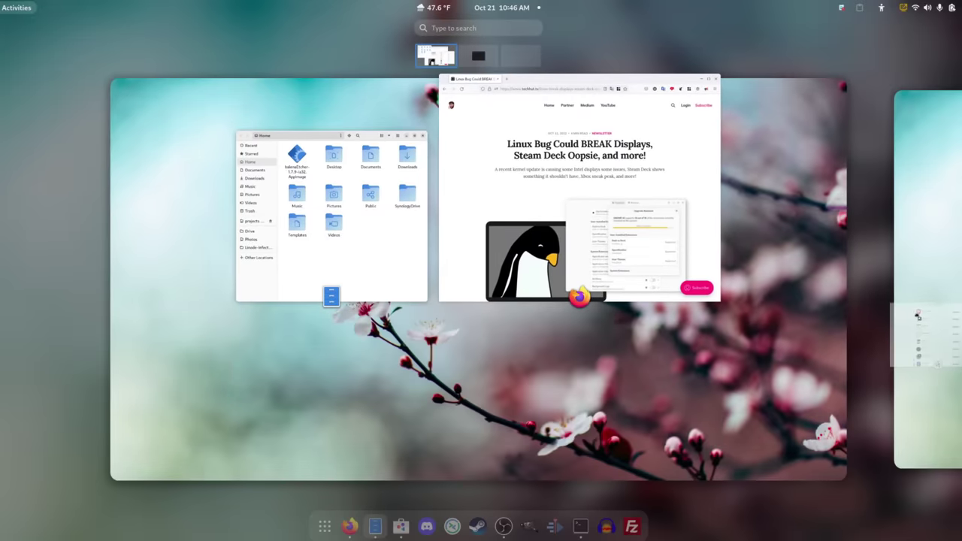
{"action": "left_click_drag", "start_coordinate": [918, 316], "coordinate": [913, 317]}
{"action": "left_click", "coordinate": [939, 153]}
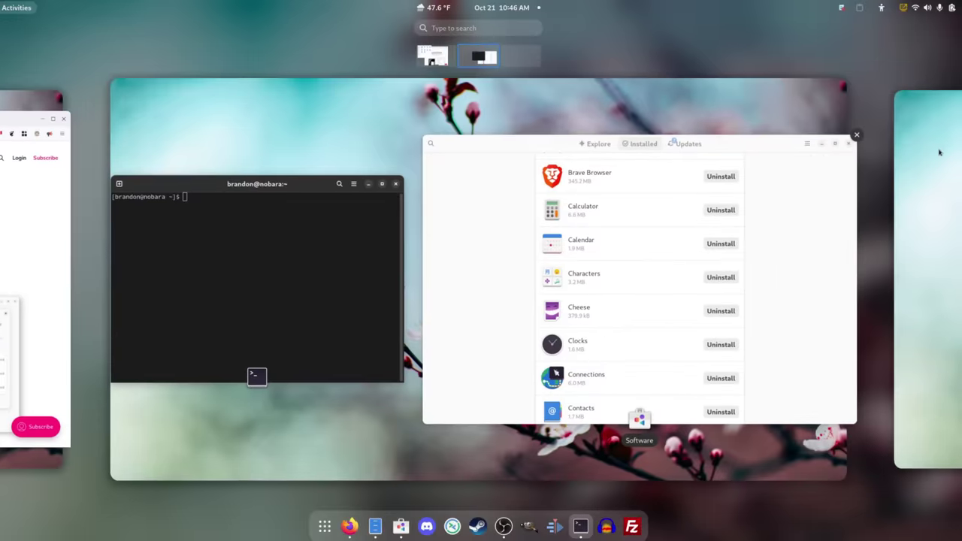
{"action": "left_click", "coordinate": [719, 250]}
{"action": "left_click_drag", "start_coordinate": [409, 180], "coordinate": [279, 100]}
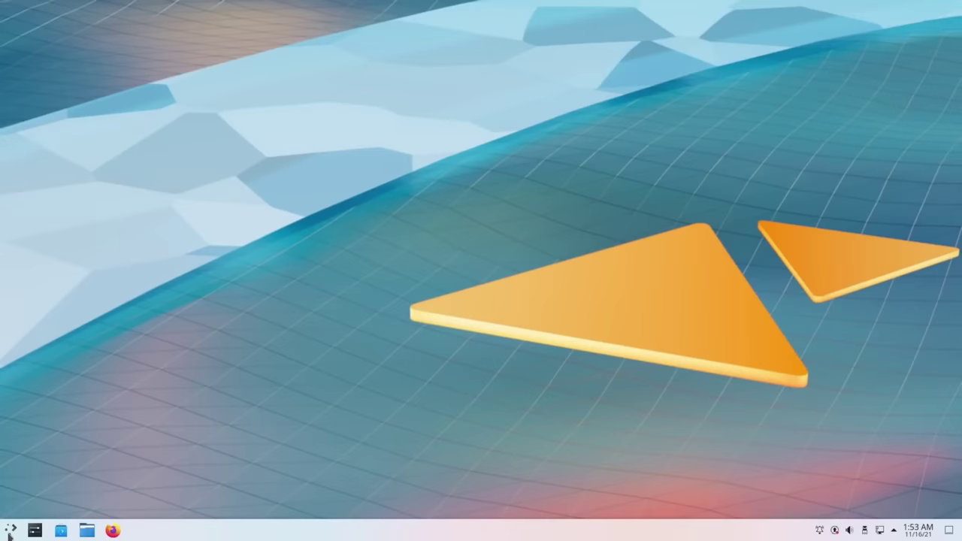
Search the KDE Plasma application launcher for "term" and open the first match.
{"action": "left_click", "coordinate": [10, 531]}
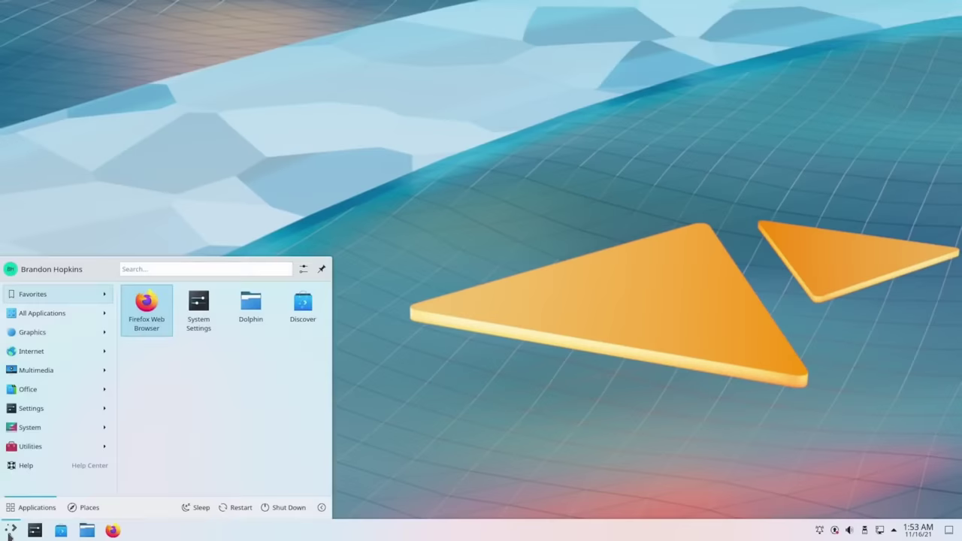
{"action": "type", "text": "term"}
{"action": "key", "text": "Return"}
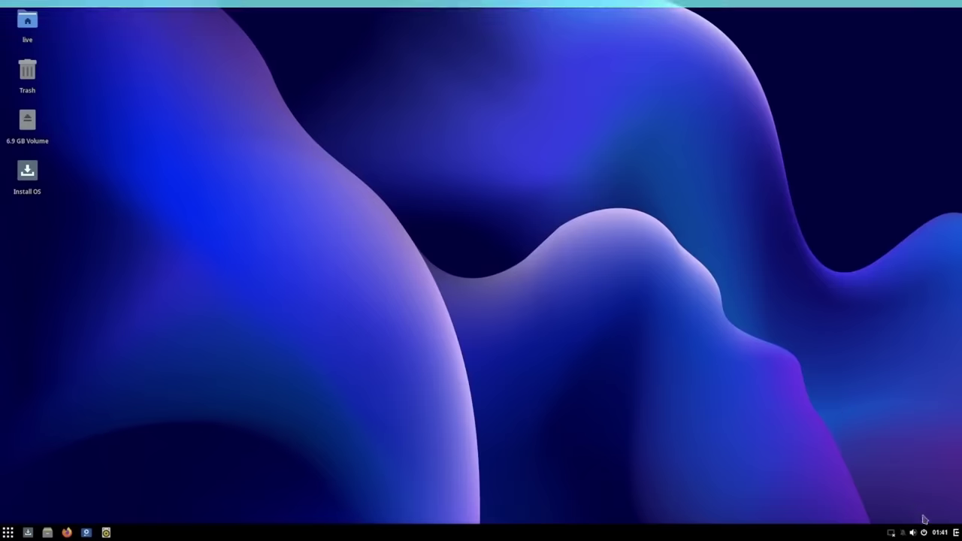
Show the Budgie desktop's applet sidebar and open the application menu.
{"action": "left_click", "coordinate": [957, 532]}
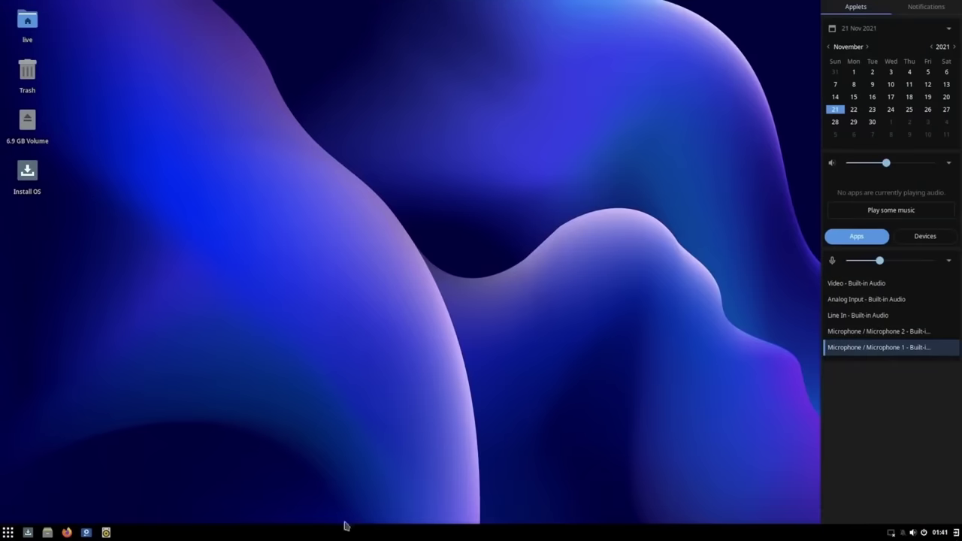
{"action": "left_click", "coordinate": [8, 533]}
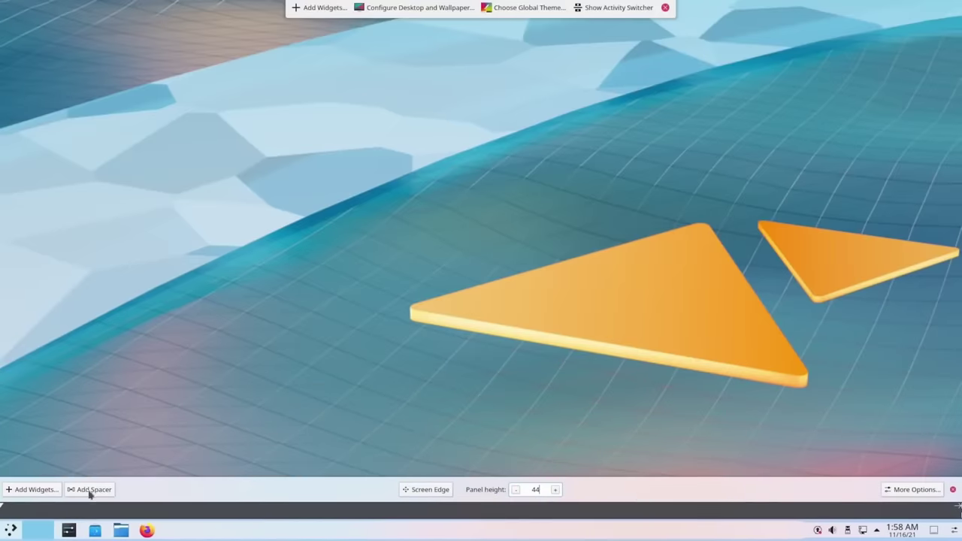
Add the widget with the colored-grid icon to the KDE Plasma desktop and adjust its placement.
{"action": "left_click", "coordinate": [34, 490]}
{"action": "left_click_drag", "start_coordinate": [38, 314], "coordinate": [647, 153]}
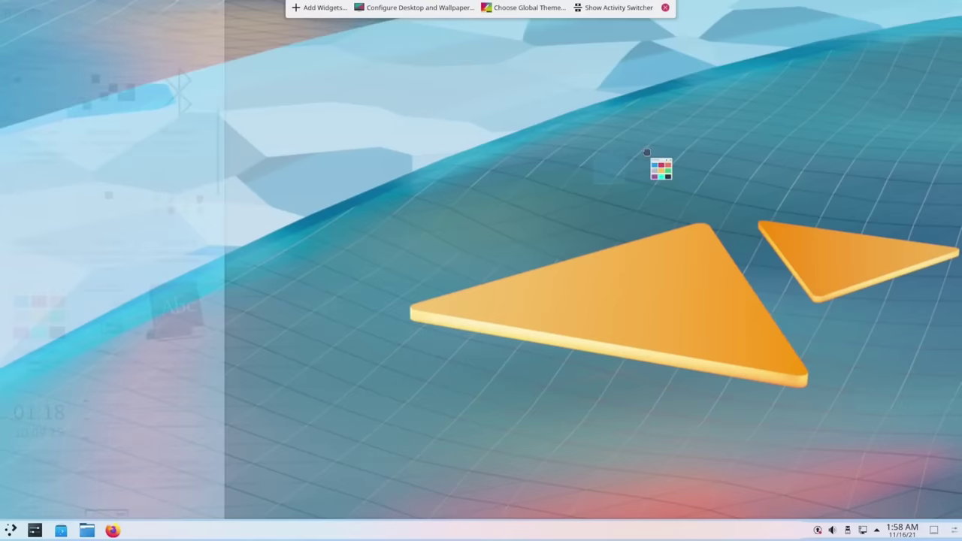
{"action": "left_click_drag", "start_coordinate": [831, 78], "coordinate": [820, 86]}
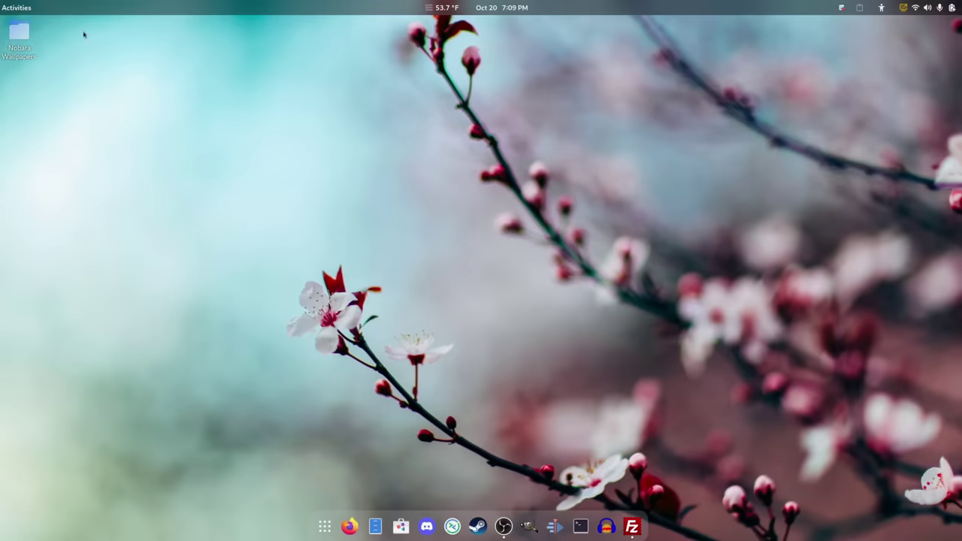
Preview the workspaces in the GNOME activities overview, then view the OpenWeather 5 Day Forecast and close it.
{"action": "left_click", "coordinate": [17, 7]}
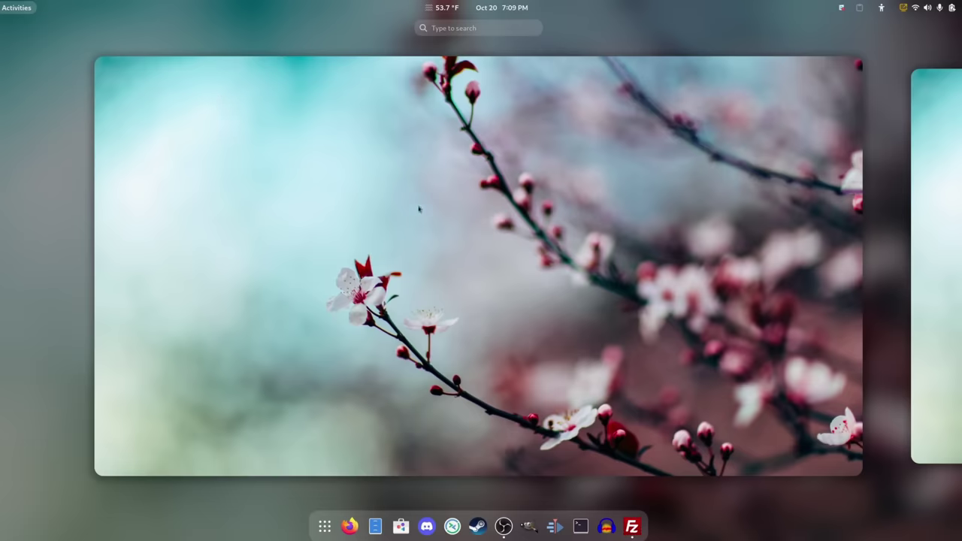
{"action": "left_click", "coordinate": [452, 248]}
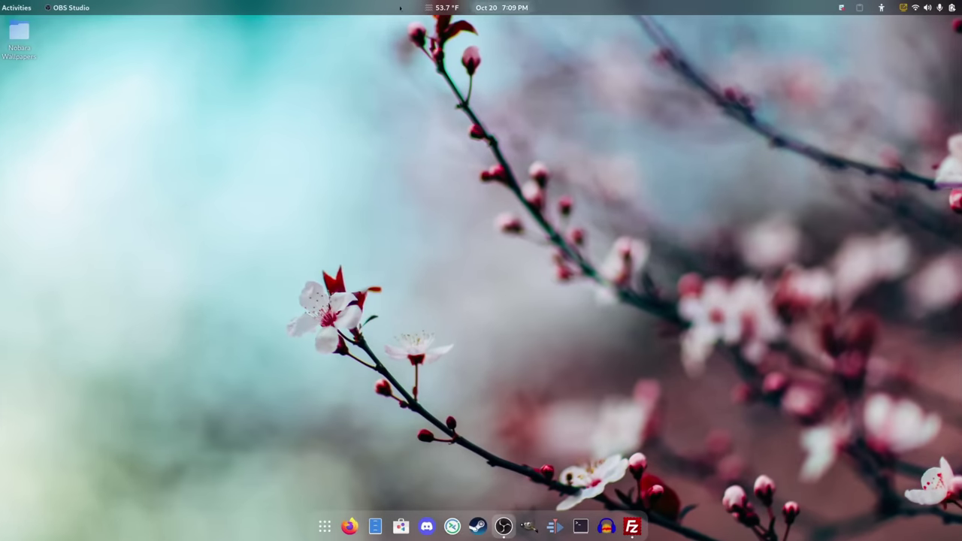
{"action": "left_click", "coordinate": [31, 8]}
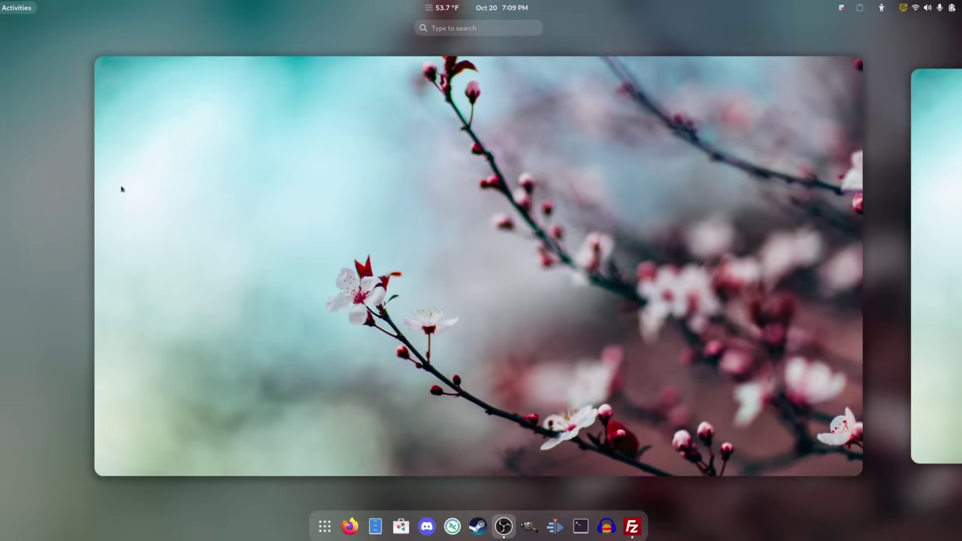
{"action": "left_click", "coordinate": [46, 165]}
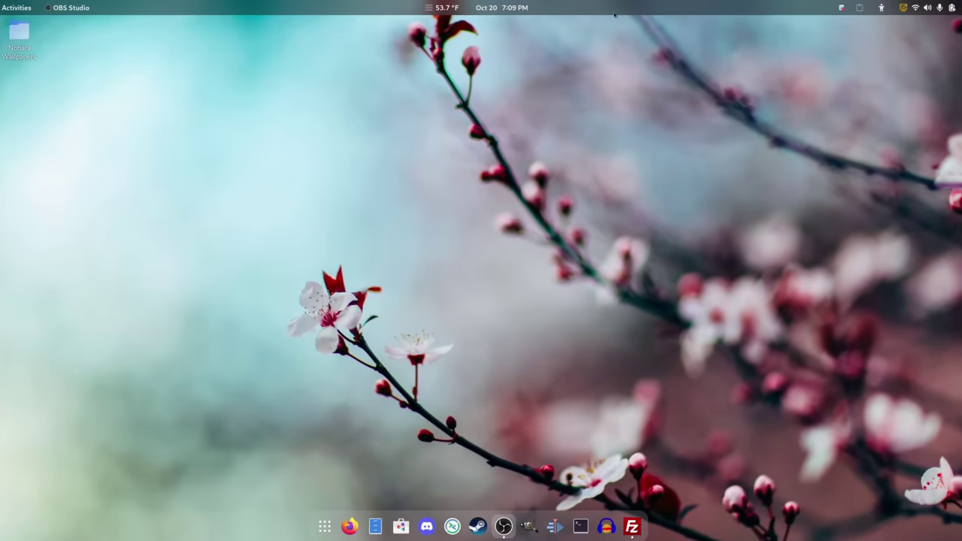
{"action": "left_click", "coordinate": [440, 8]}
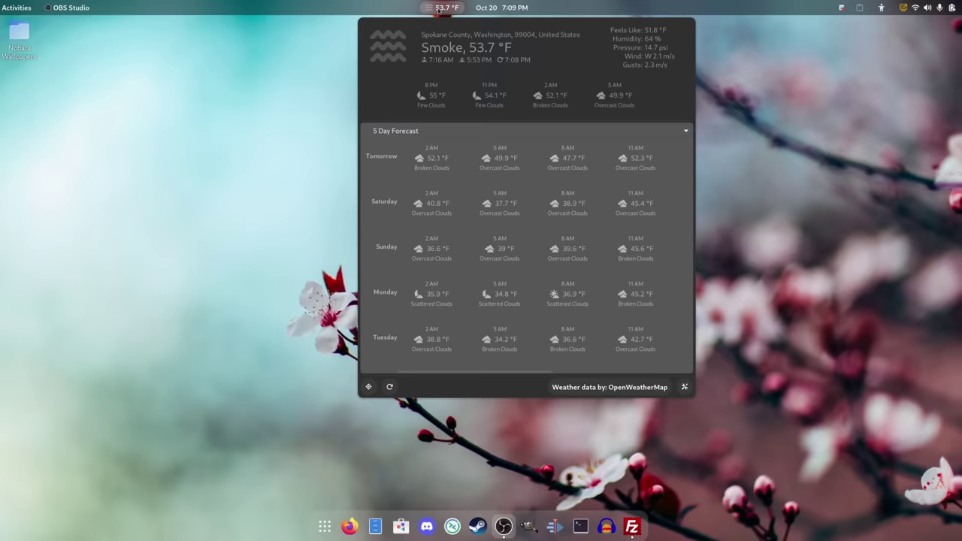
{"action": "left_click", "coordinate": [439, 8]}
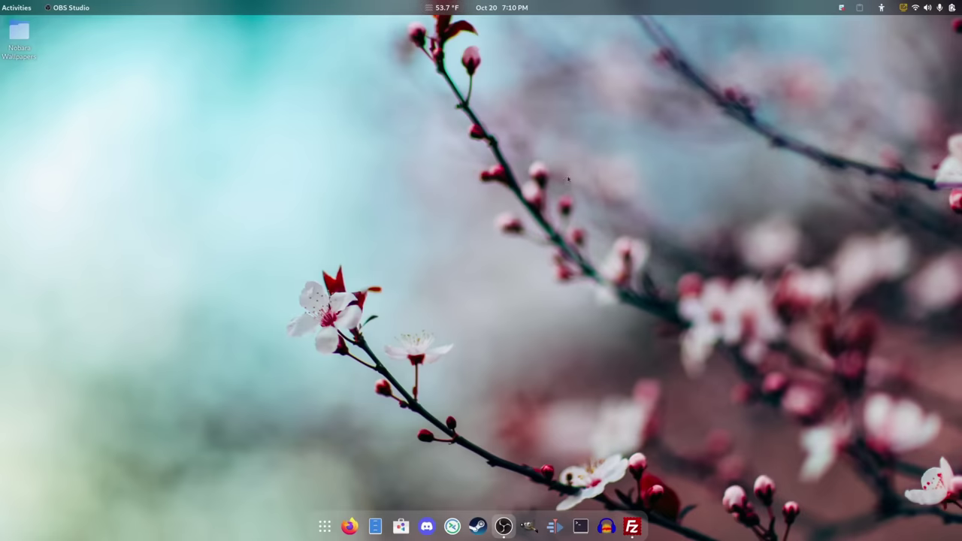
Launch Extension Manager from the application grid and move its window higher on the desktop.
{"action": "left_click", "coordinate": [325, 528]}
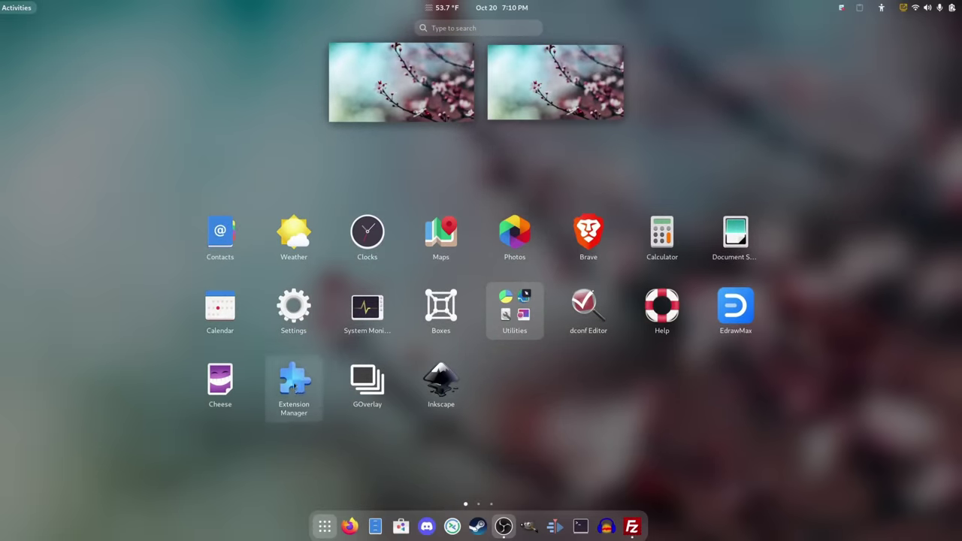
{"action": "left_click", "coordinate": [293, 384]}
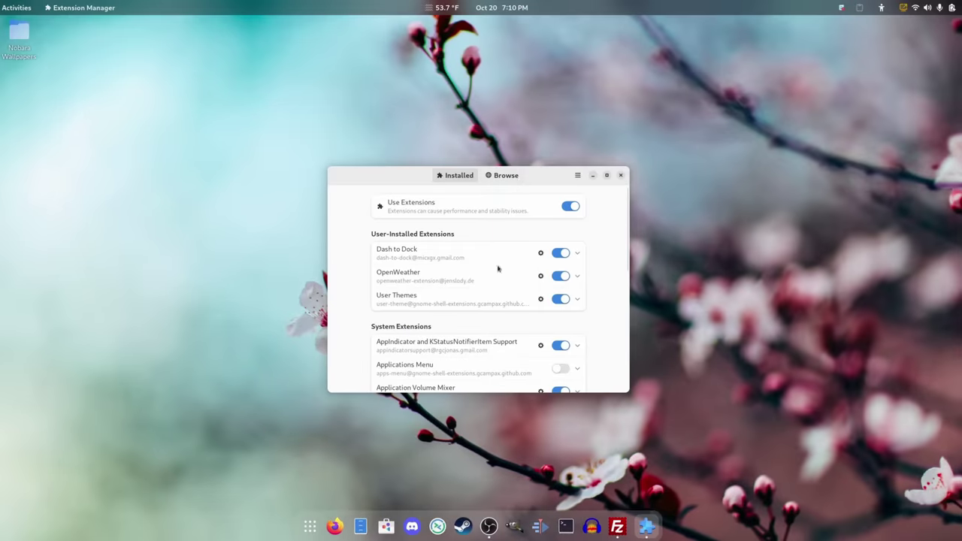
{"action": "left_click_drag", "start_coordinate": [541, 178], "coordinate": [508, 132]}
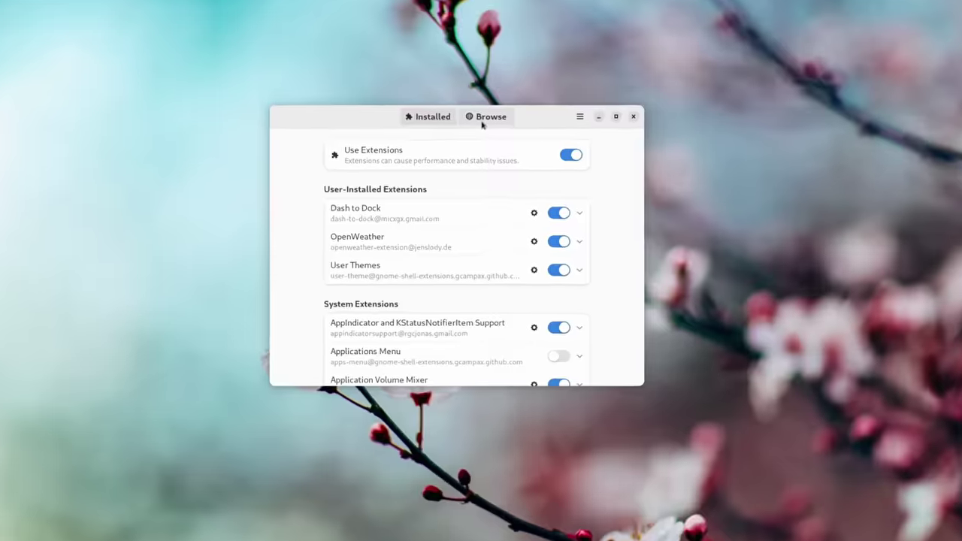
Browse the available GNOME Shell extensions sorted by popularity.
{"action": "left_click", "coordinate": [473, 131]}
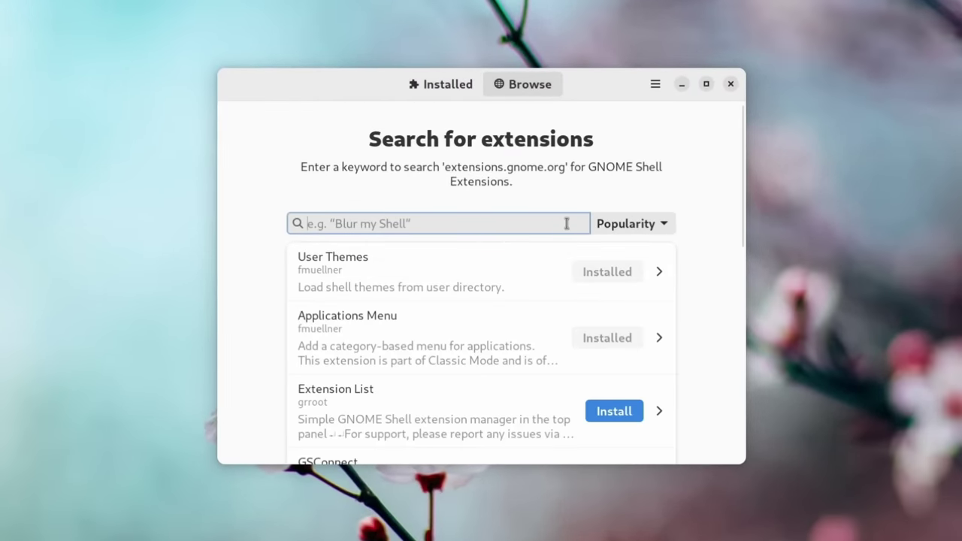
{"action": "scroll", "coordinate": [485, 316], "scroll_direction": "down", "scroll_amount": 2}
{"action": "scroll", "coordinate": [485, 312], "scroll_direction": "down", "scroll_amount": 6}
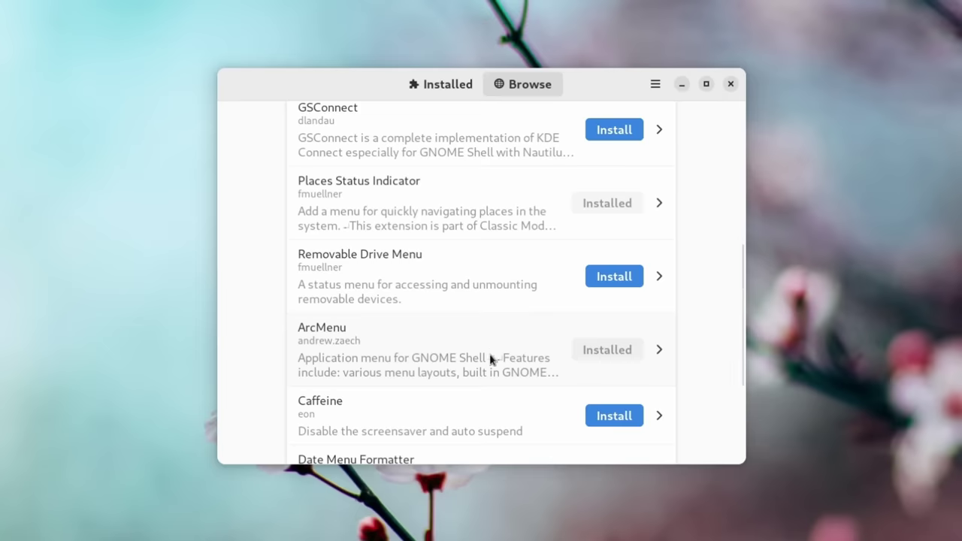
{"action": "scroll", "coordinate": [490, 360], "scroll_direction": "up", "scroll_amount": 1}
{"action": "scroll", "coordinate": [490, 354], "scroll_direction": "down", "scroll_amount": 4}
{"action": "scroll", "coordinate": [496, 350], "scroll_direction": "up", "scroll_amount": 11}
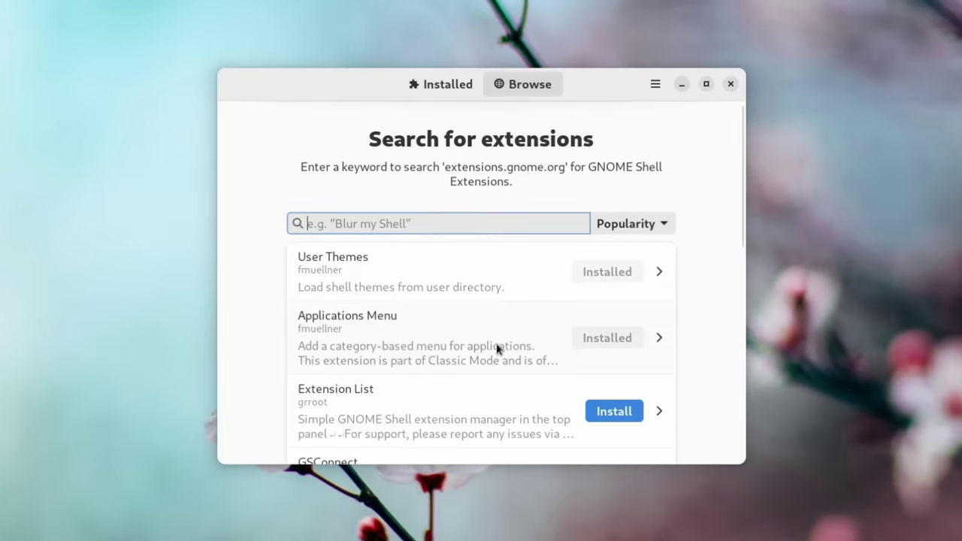
Check the installed extensions' compatibility with GNOME 43 in the Upgrade Assistant and widen its dialog.
{"action": "left_click", "coordinate": [655, 85]}
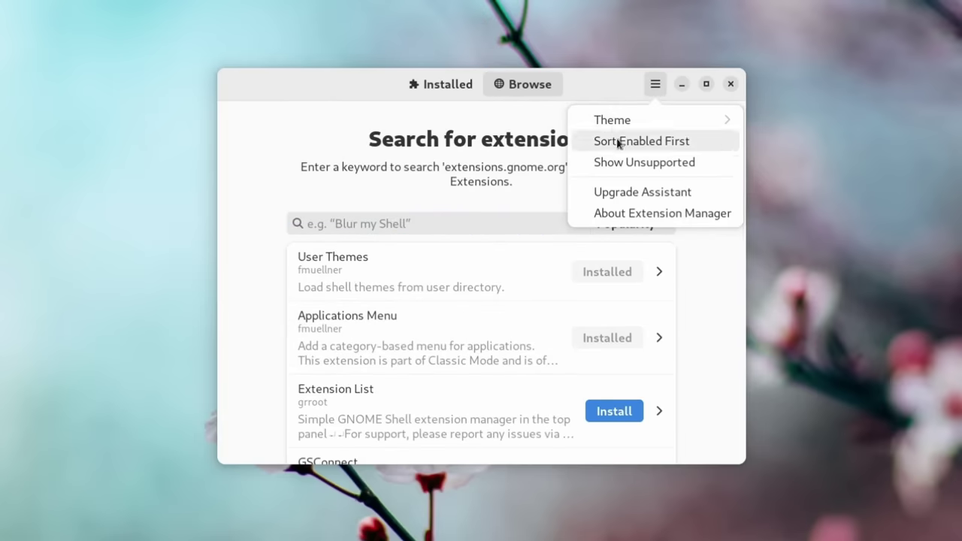
{"action": "left_click", "coordinate": [645, 197]}
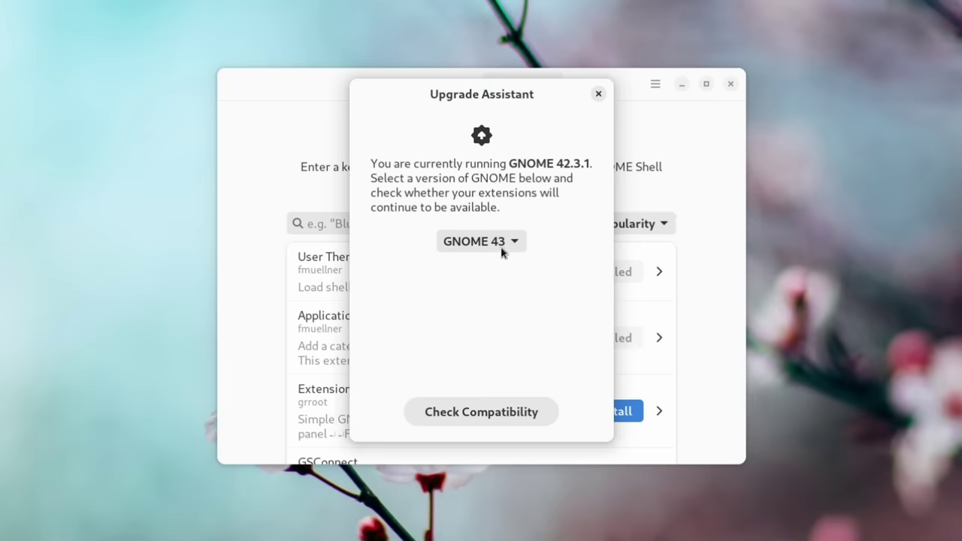
{"action": "left_click", "coordinate": [473, 404]}
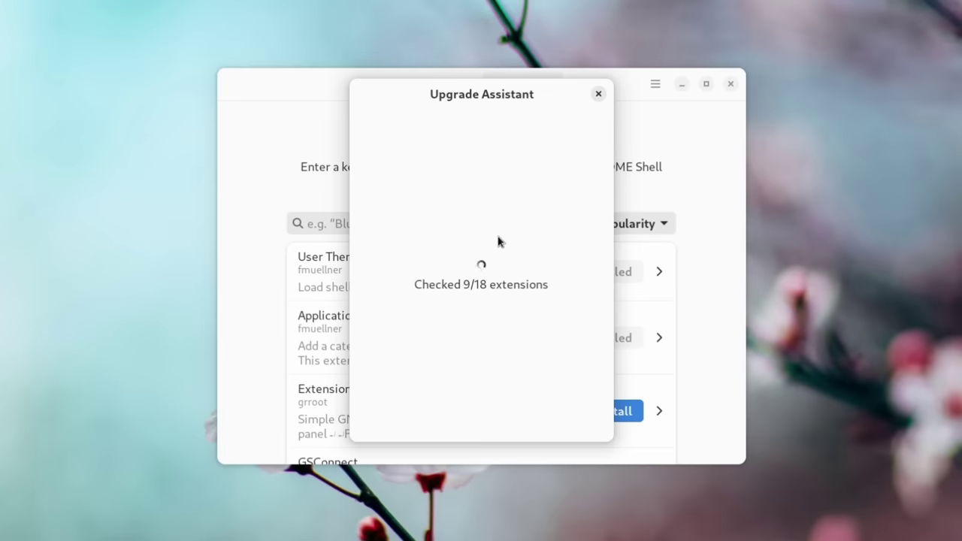
{"action": "left_click_drag", "start_coordinate": [613, 217], "coordinate": [704, 213]}
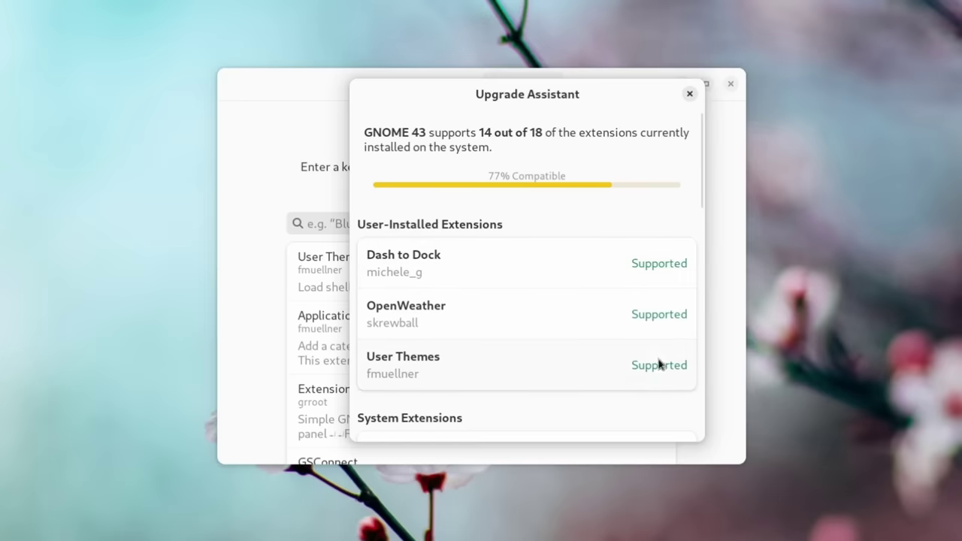
Examine the GNOME 43 support status of each user-installed and system extension.
{"action": "scroll", "coordinate": [646, 364], "scroll_direction": "down", "scroll_amount": 1}
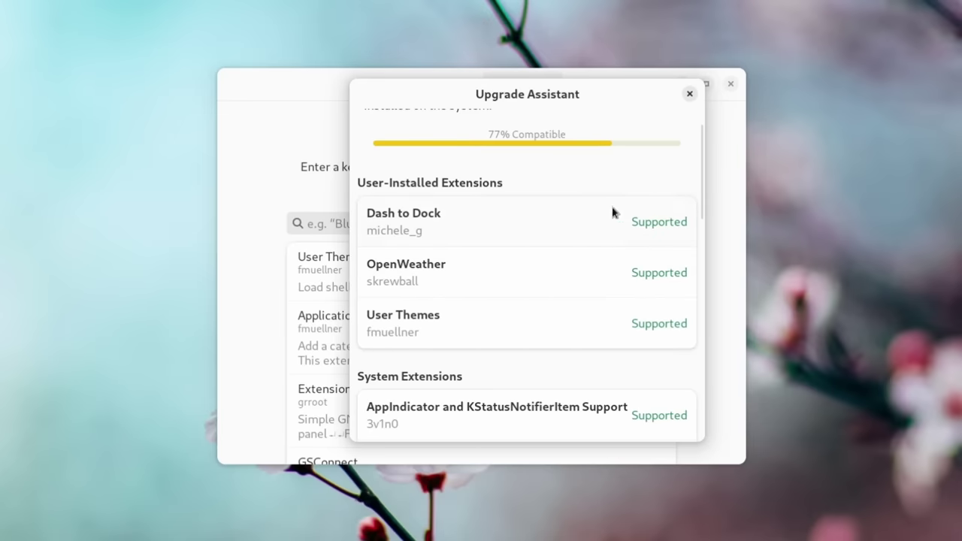
{"action": "scroll", "coordinate": [517, 278], "scroll_direction": "down", "scroll_amount": 5}
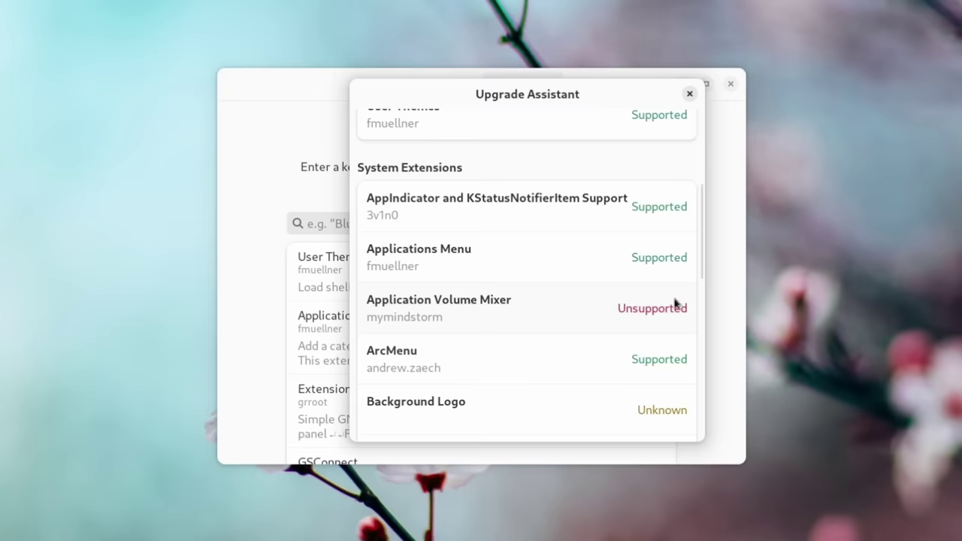
{"action": "scroll", "coordinate": [571, 305], "scroll_direction": "down", "scroll_amount": 1}
{"action": "scroll", "coordinate": [563, 305], "scroll_direction": "down", "scroll_amount": 1}
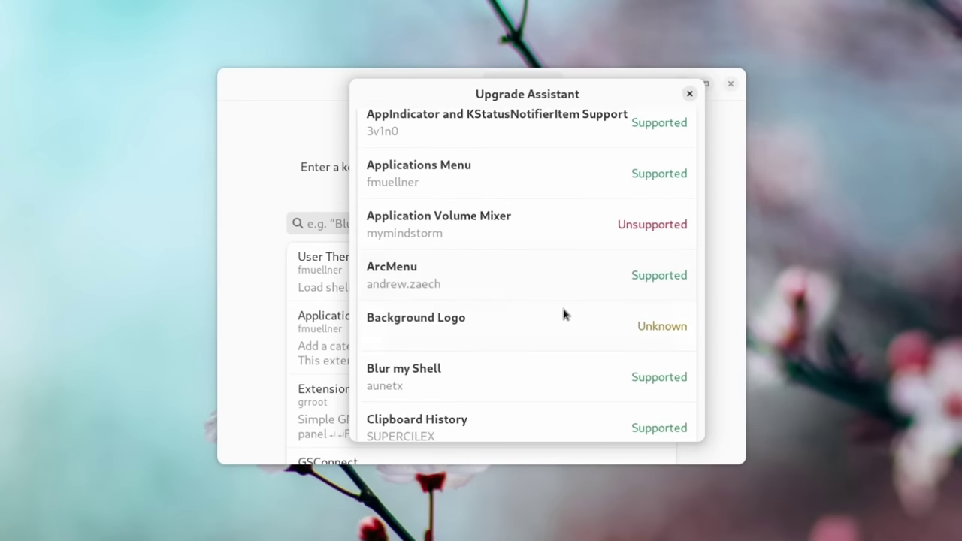
{"action": "scroll", "coordinate": [583, 312], "scroll_direction": "down", "scroll_amount": 3}
{"action": "scroll", "coordinate": [592, 325], "scroll_direction": "down", "scroll_amount": 7}
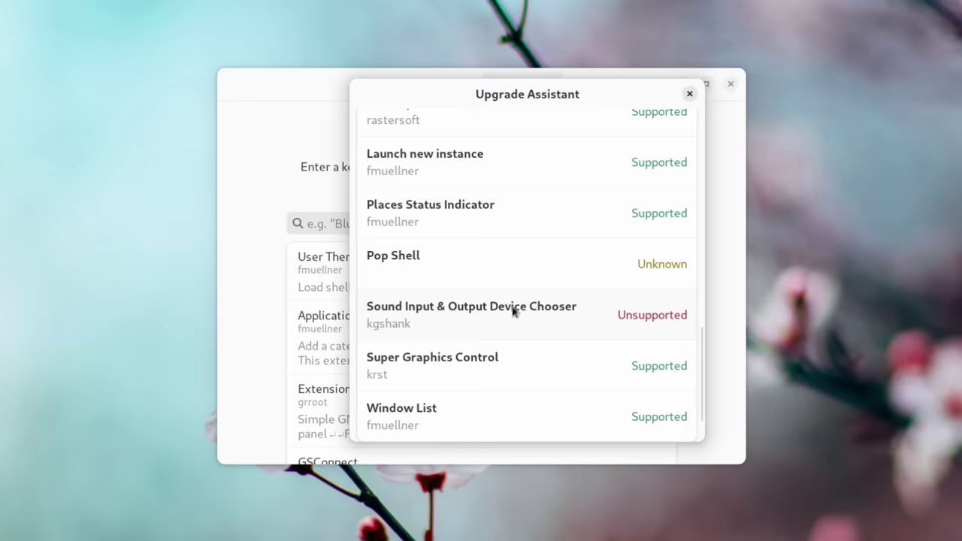
Move the Upgrade Assistant dialog slightly lower, recheck the system extensions' support status, and close the dialog.
{"action": "mouse_move", "coordinate": [638, 311]}
{"action": "left_click_drag", "start_coordinate": [606, 90], "coordinate": [609, 101]}
{"action": "scroll", "coordinate": [586, 229], "scroll_direction": "down", "scroll_amount": 1}
{"action": "scroll", "coordinate": [585, 241], "scroll_direction": "up", "scroll_amount": 10}
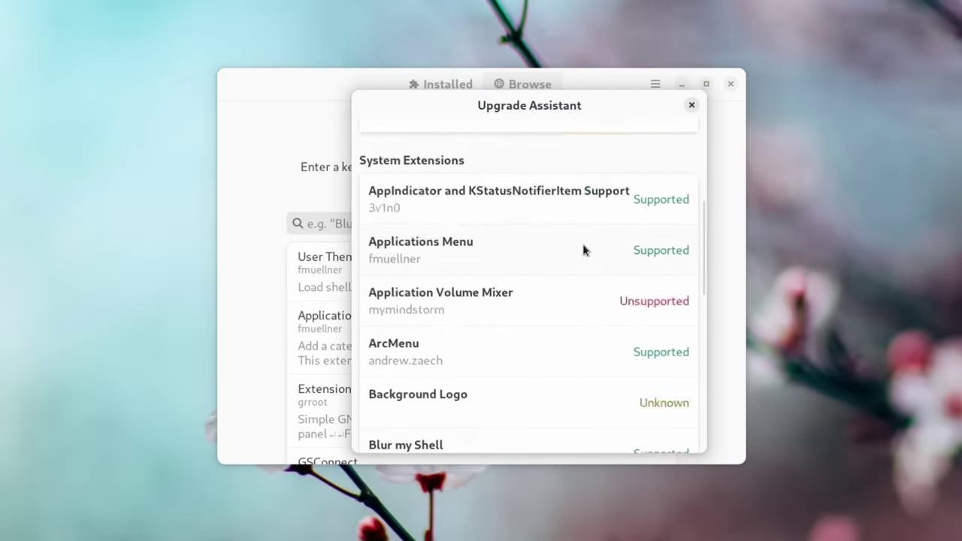
{"action": "left_click", "coordinate": [693, 106]}
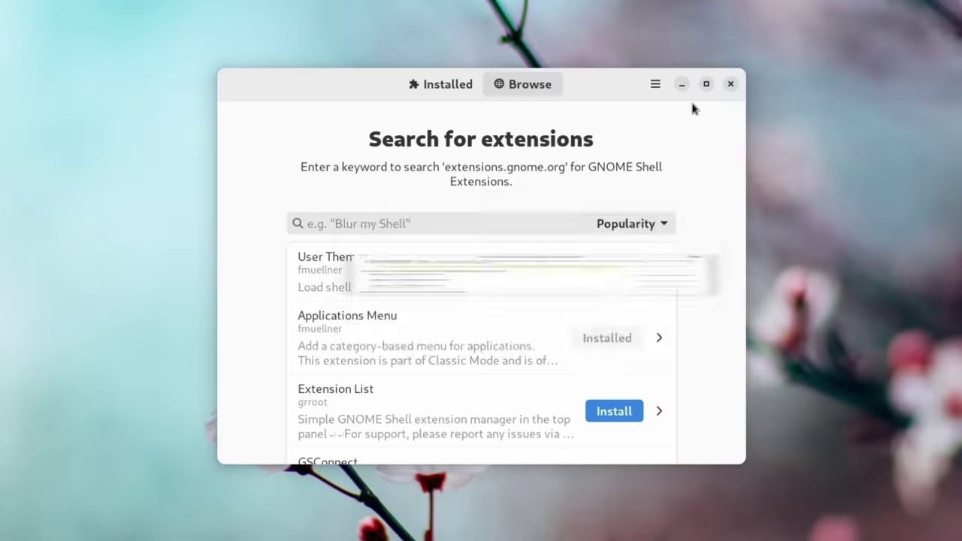
Review the full list of installed user and system extensions in Extension Manager.
{"action": "left_click", "coordinate": [462, 81]}
{"action": "scroll", "coordinate": [692, 267], "scroll_direction": "down", "scroll_amount": 5}
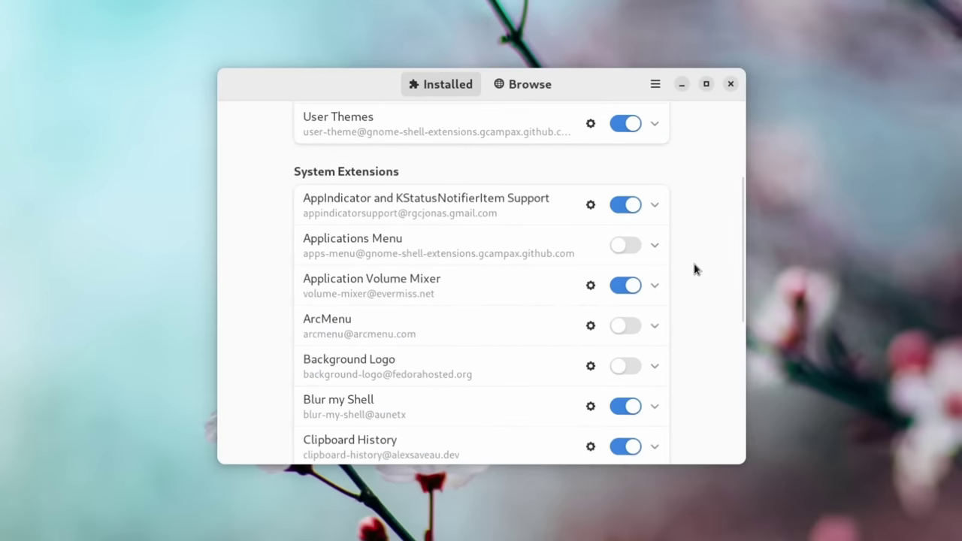
{"action": "scroll", "coordinate": [692, 267], "scroll_direction": "up", "scroll_amount": 5}
{"action": "scroll", "coordinate": [692, 267], "scroll_direction": "down", "scroll_amount": 8}
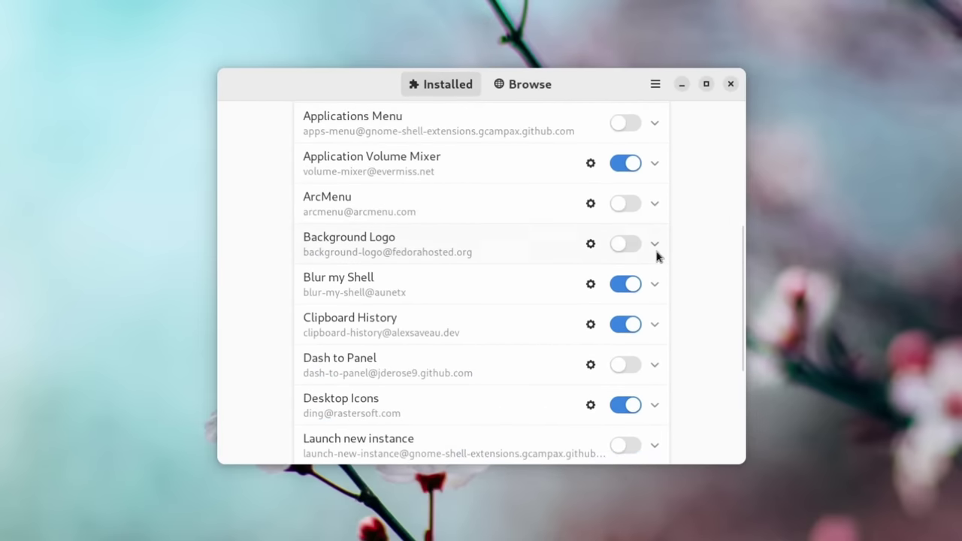
{"action": "scroll", "coordinate": [674, 263], "scroll_direction": "down", "scroll_amount": 5}
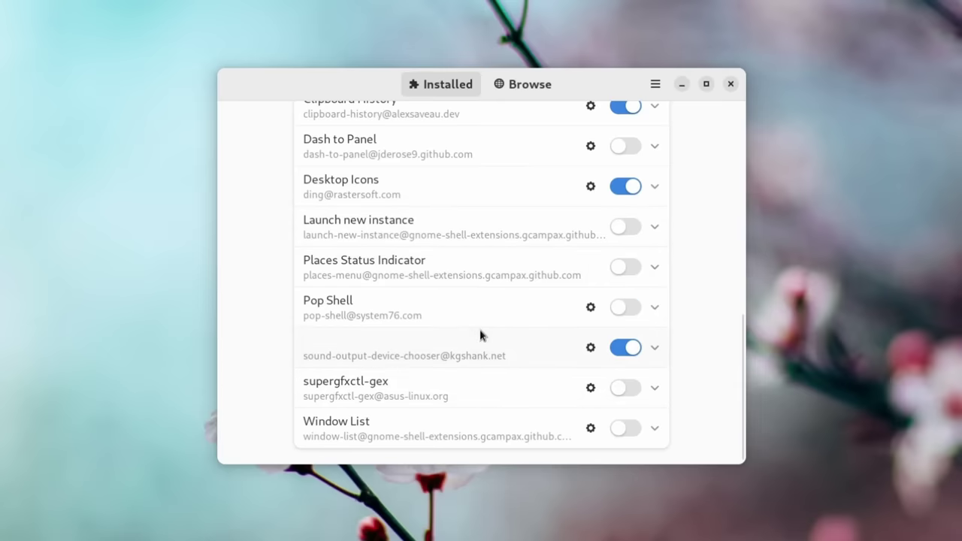
Read the sound output device chooser extension's description and view its speaker output options in the system menu.
{"action": "left_click", "coordinate": [479, 329]}
{"action": "scroll", "coordinate": [474, 369], "scroll_direction": "down", "scroll_amount": 3}
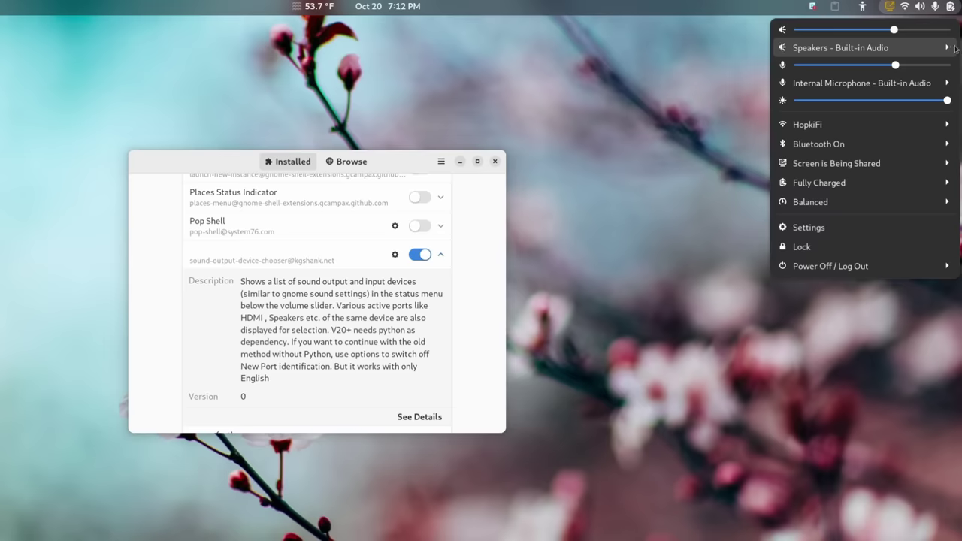
{"action": "left_click", "coordinate": [948, 50]}
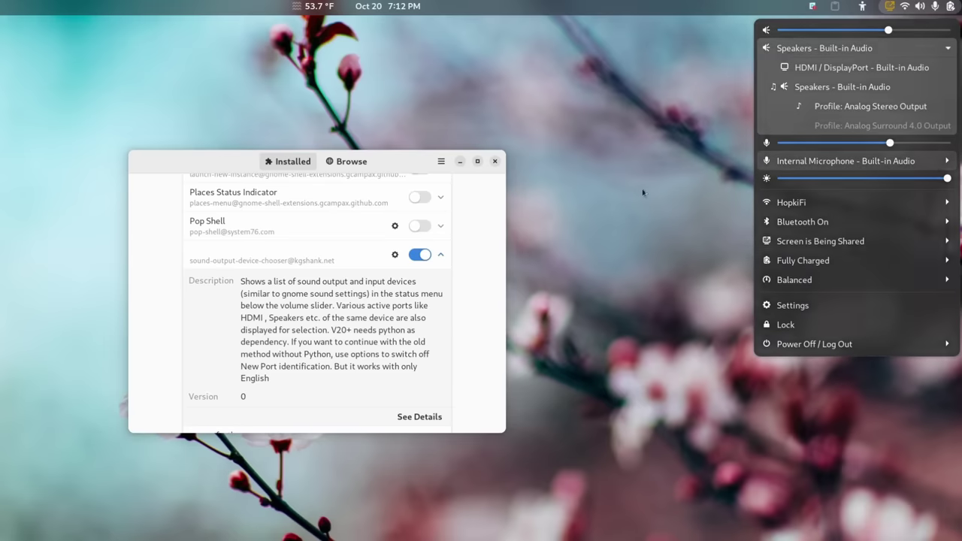
{"action": "left_click", "coordinate": [458, 294]}
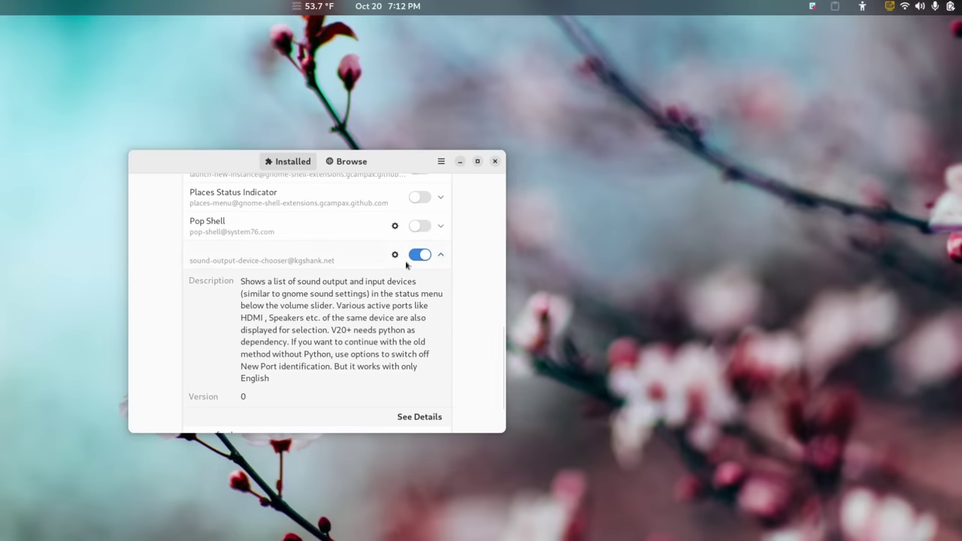
Try moving the Nobara Wallpapers folder on the desktop and examine the Desktop Icons extension's settings.
{"action": "scroll", "coordinate": [456, 268], "scroll_direction": "up", "scroll_amount": 2}
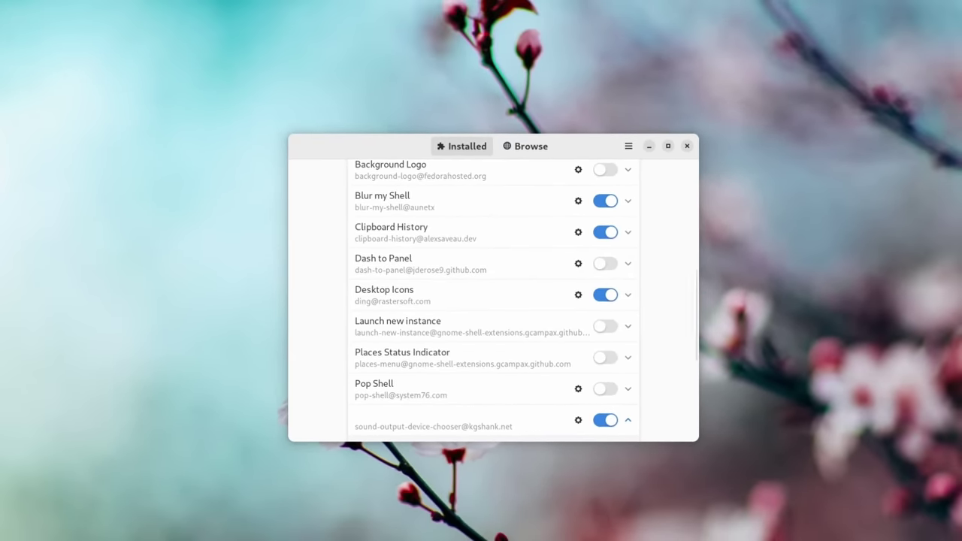
{"action": "left_click_drag", "start_coordinate": [15, 49], "coordinate": [157, 57]}
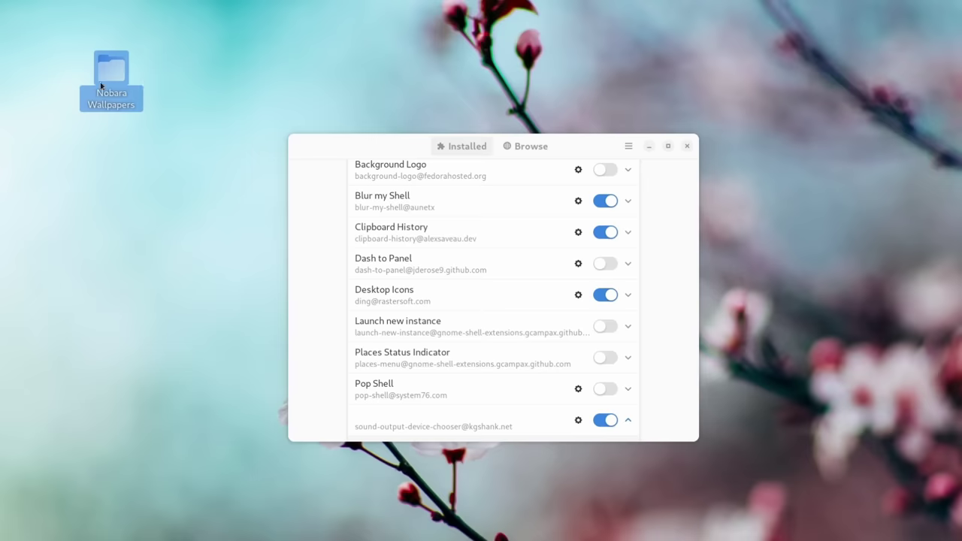
{"action": "key", "text": "Delete"}
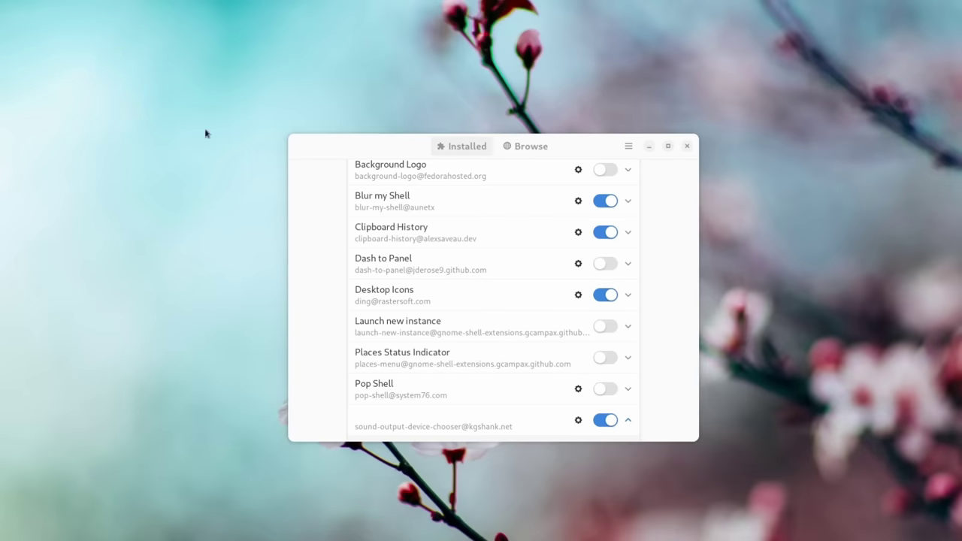
{"action": "left_click", "coordinate": [575, 296]}
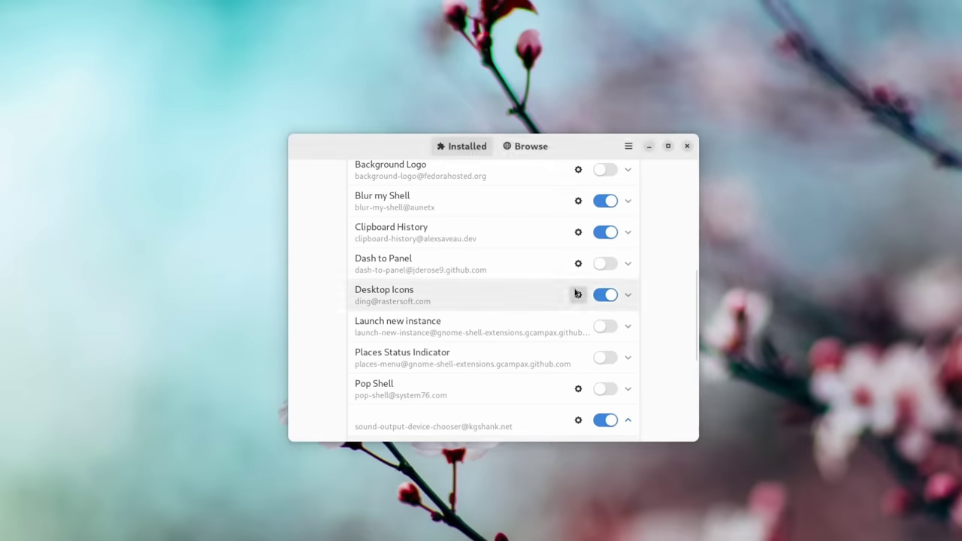
{"action": "scroll", "coordinate": [546, 312], "scroll_direction": "down", "scroll_amount": 1}
{"action": "scroll", "coordinate": [546, 312], "scroll_direction": "down", "scroll_amount": 2}
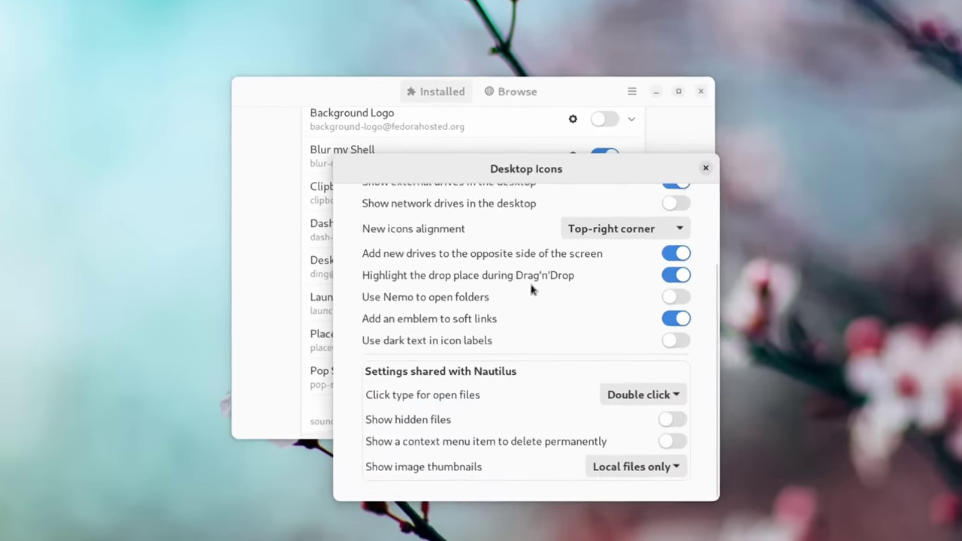
{"action": "scroll", "coordinate": [512, 320], "scroll_direction": "up", "scroll_amount": 4}
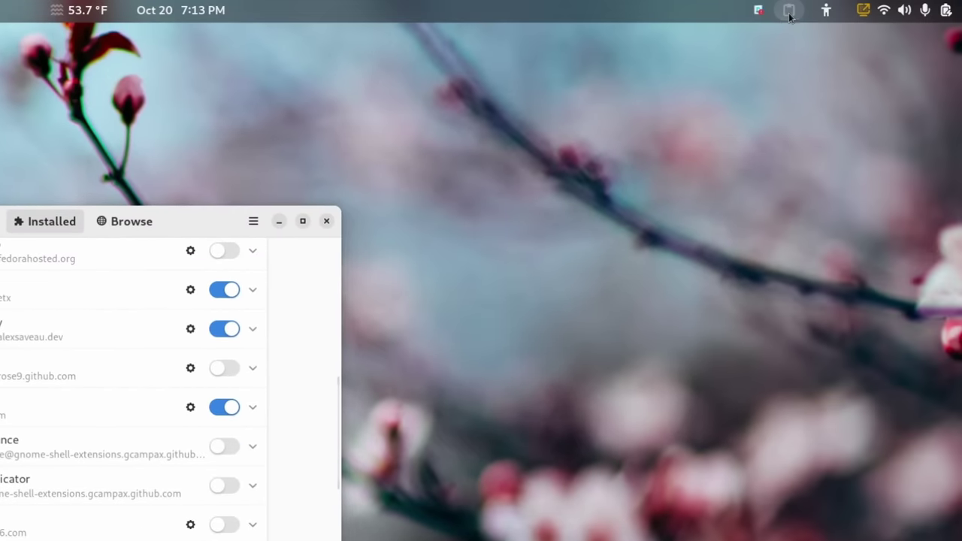
Show the clipboard history menu from the top bar and try its next-entries control.
{"action": "left_click", "coordinate": [791, 17]}
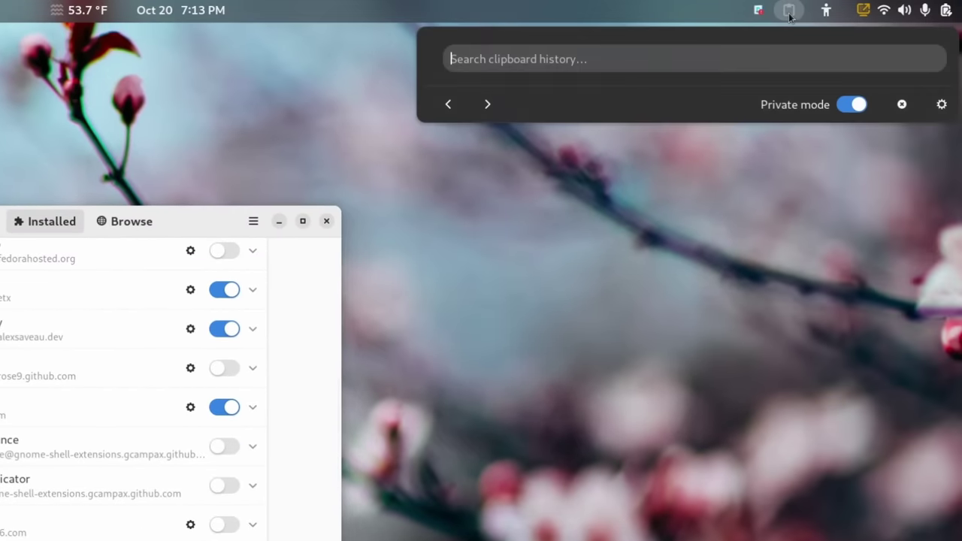
{"action": "right_click", "coordinate": [790, 17]}
{"action": "left_click", "coordinate": [790, 17]}
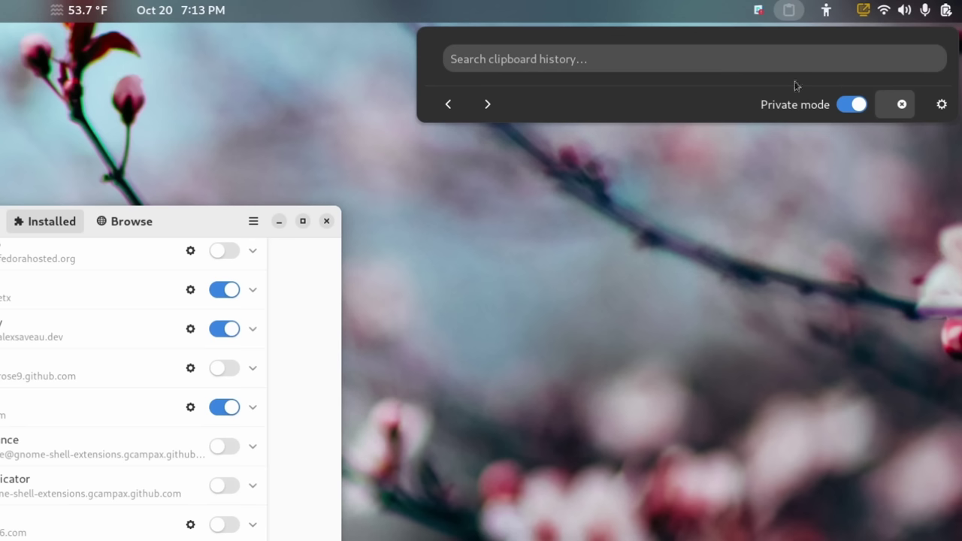
{"action": "left_click", "coordinate": [489, 106]}
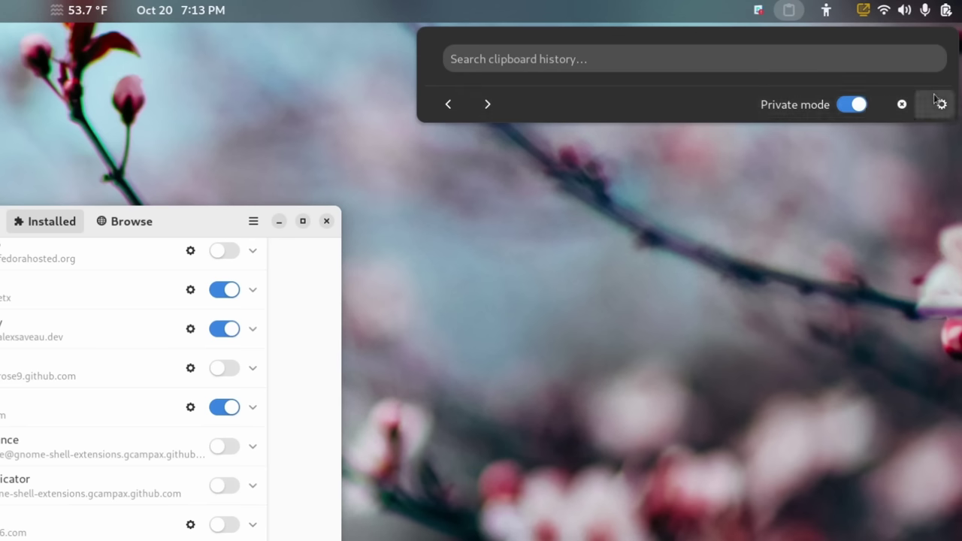
Review the Clipboard History extension's settings, including its keyboard shortcuts, and close them.
{"action": "left_click", "coordinate": [190, 330]}
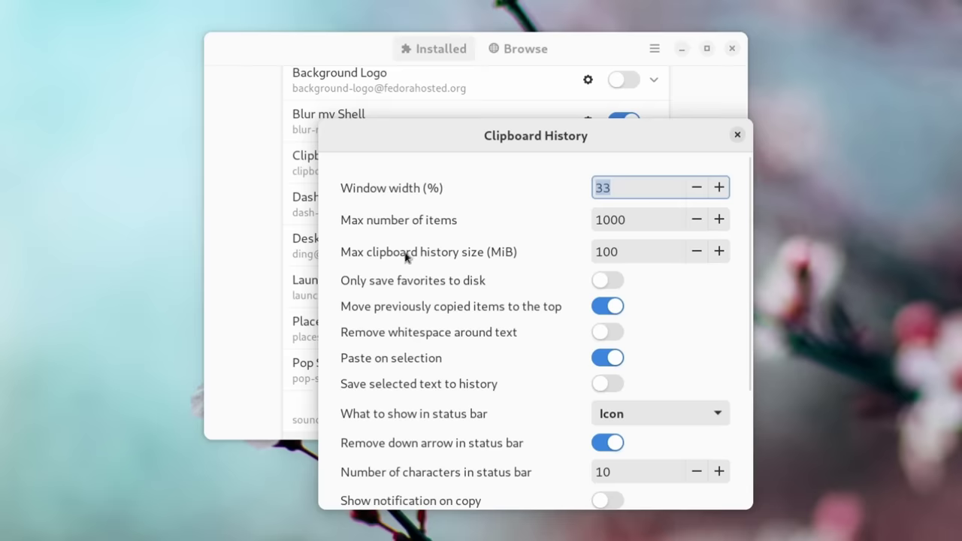
{"action": "scroll", "coordinate": [457, 311], "scroll_direction": "down", "scroll_amount": 5}
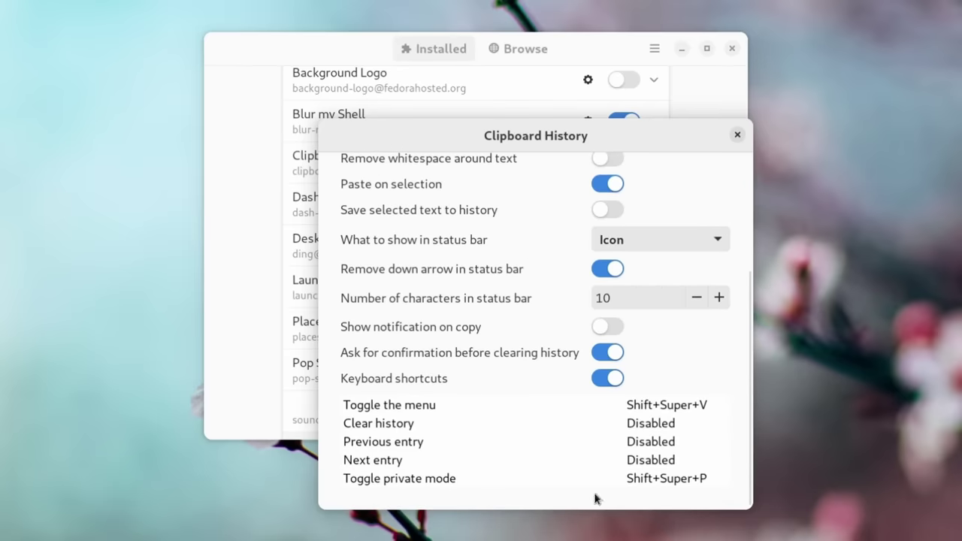
{"action": "left_click", "coordinate": [738, 134]}
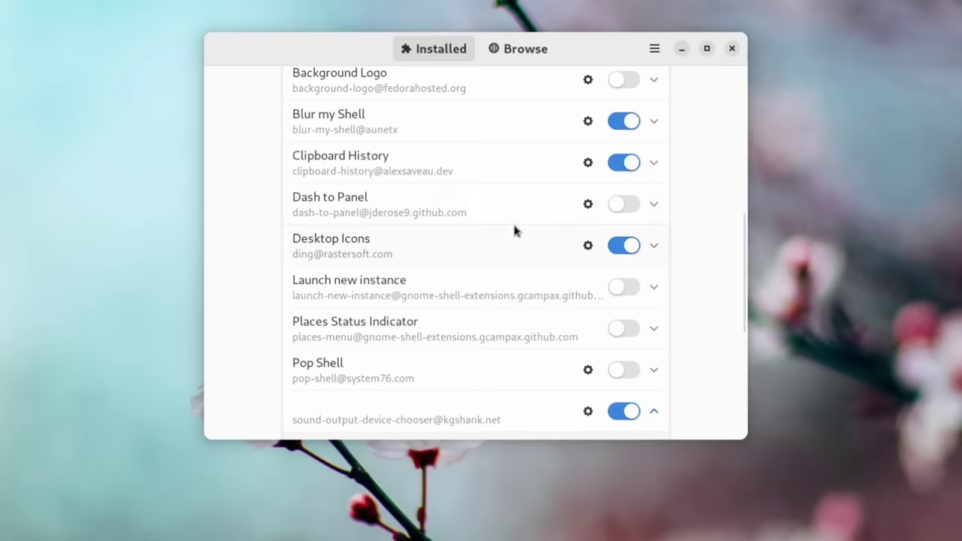
Check the blur effect in the Activities overview and open the Blur my Shell extension's general preferences.
{"action": "scroll", "coordinate": [431, 182], "scroll_direction": "down", "scroll_amount": 1}
{"action": "scroll", "coordinate": [431, 181], "scroll_direction": "up", "scroll_amount": 3}
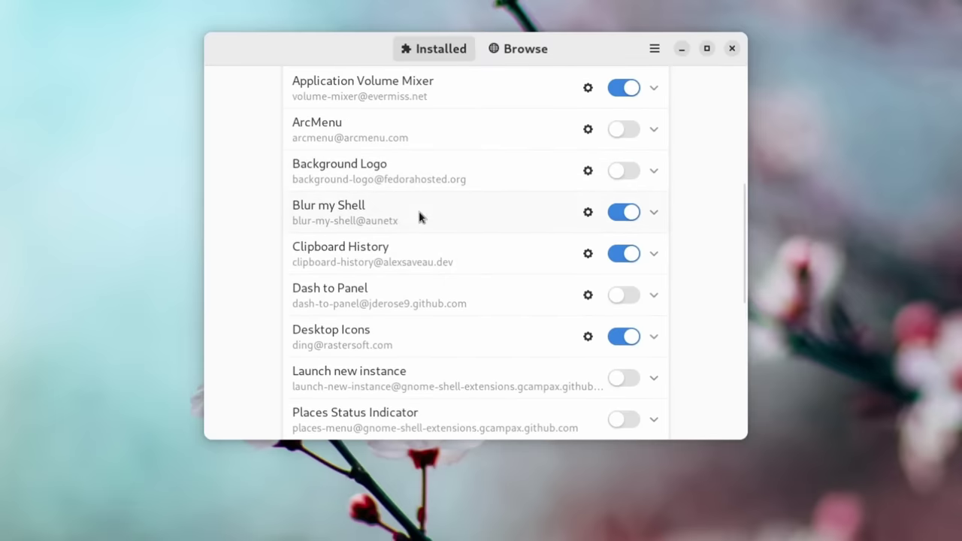
{"action": "scroll", "coordinate": [419, 216], "scroll_direction": "up", "scroll_amount": 1}
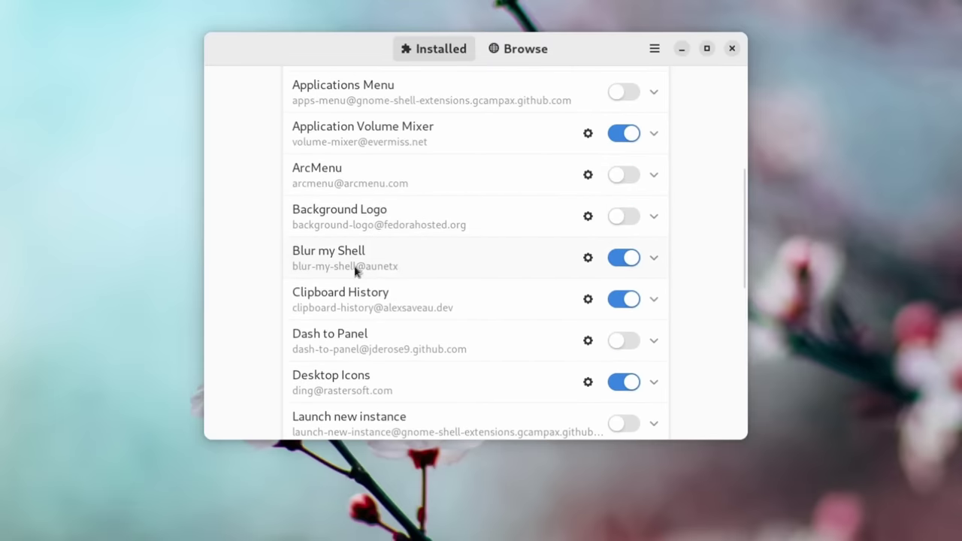
{"action": "key", "text": "super"}
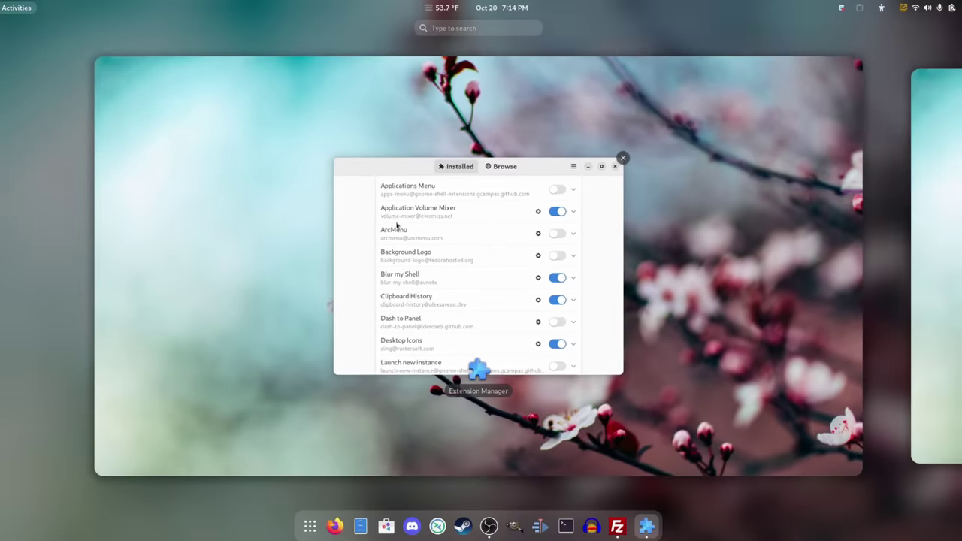
{"action": "left_click", "coordinate": [507, 231]}
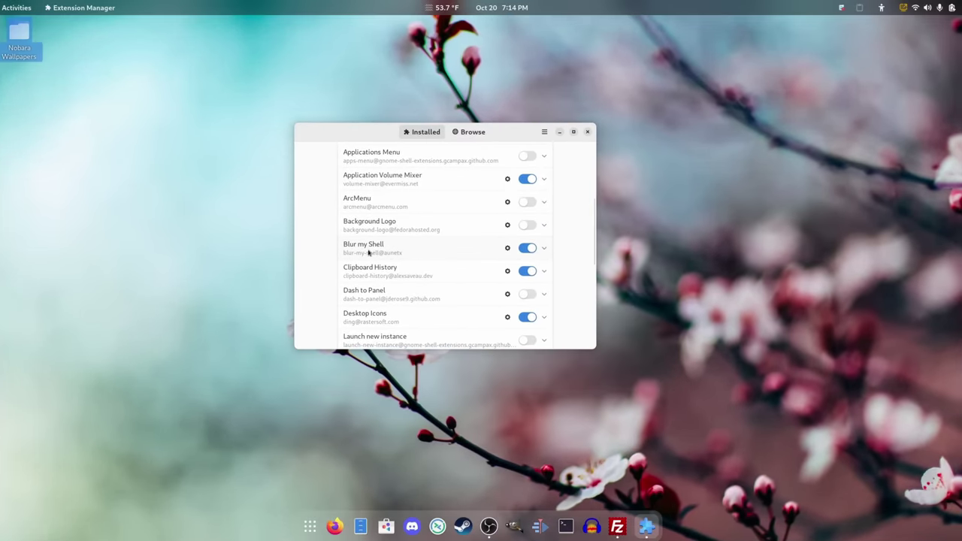
{"action": "left_click", "coordinate": [507, 248]}
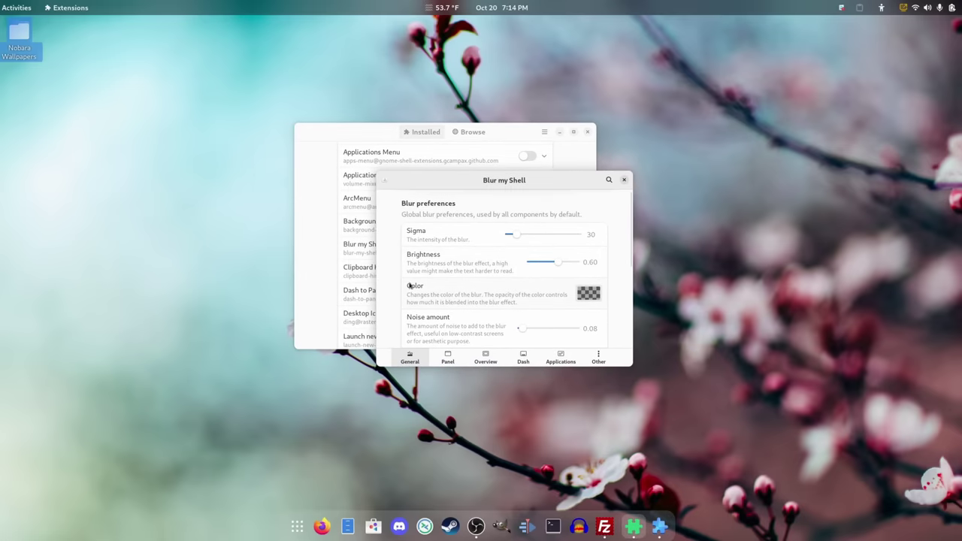
{"action": "scroll", "coordinate": [410, 284], "scroll_direction": "down", "scroll_amount": 1}
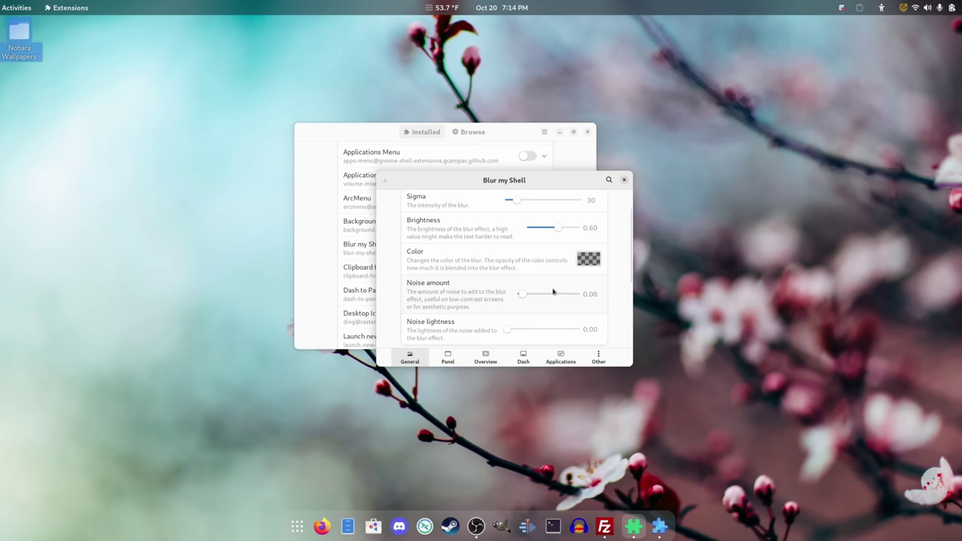
Try a blur noise amount of 1.00 and preview its effect in the Activities overview.
{"action": "left_click_drag", "start_coordinate": [522, 298], "coordinate": [588, 291]}
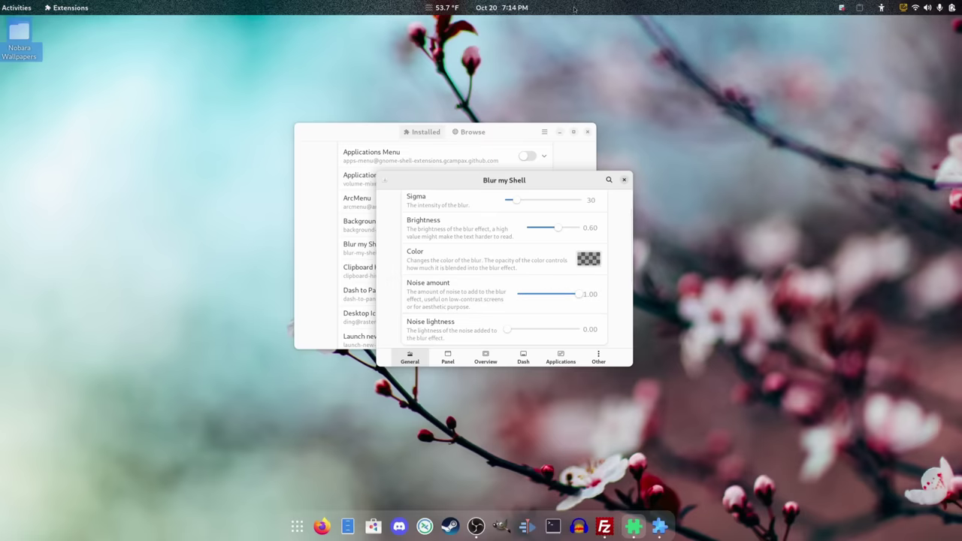
{"action": "left_click", "coordinate": [15, 7]}
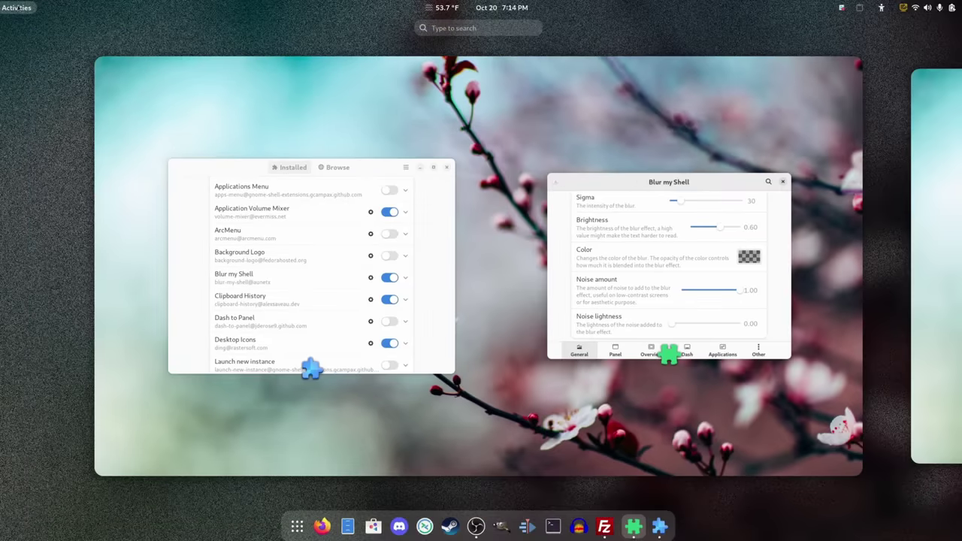
{"action": "left_click", "coordinate": [18, 7]}
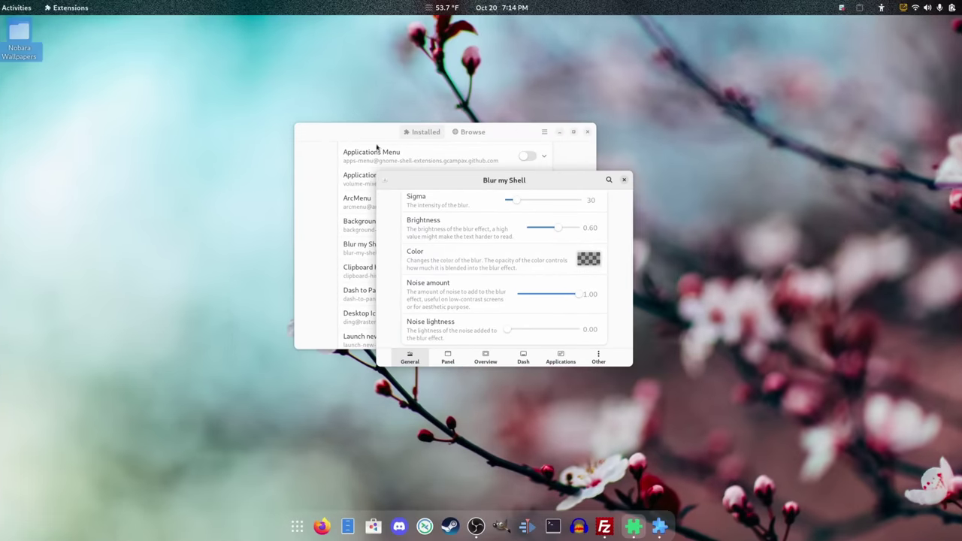
Set Blur my Shell's noise amount to 0.13 and its noise lightness to 0.32.
{"action": "left_click", "coordinate": [520, 295]}
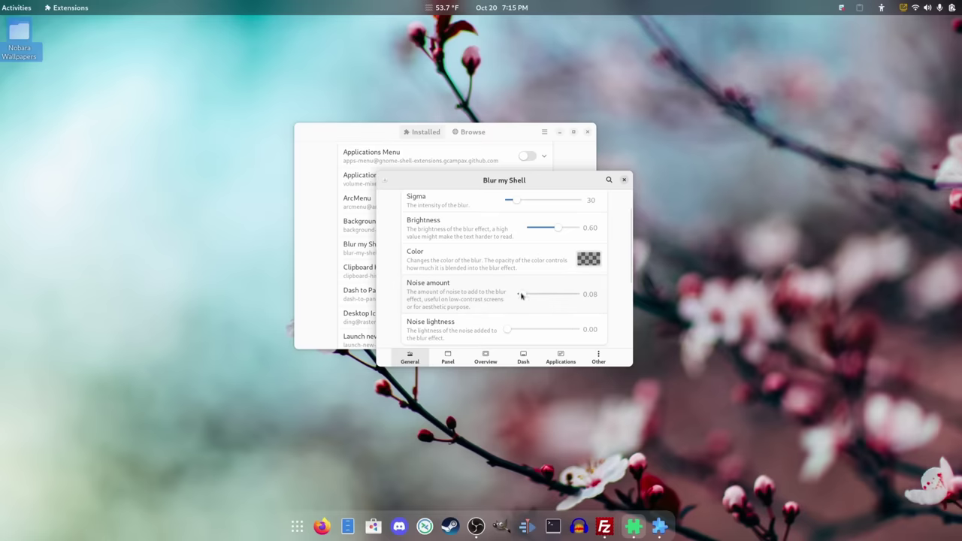
{"action": "left_click_drag", "start_coordinate": [522, 297], "coordinate": [527, 297]}
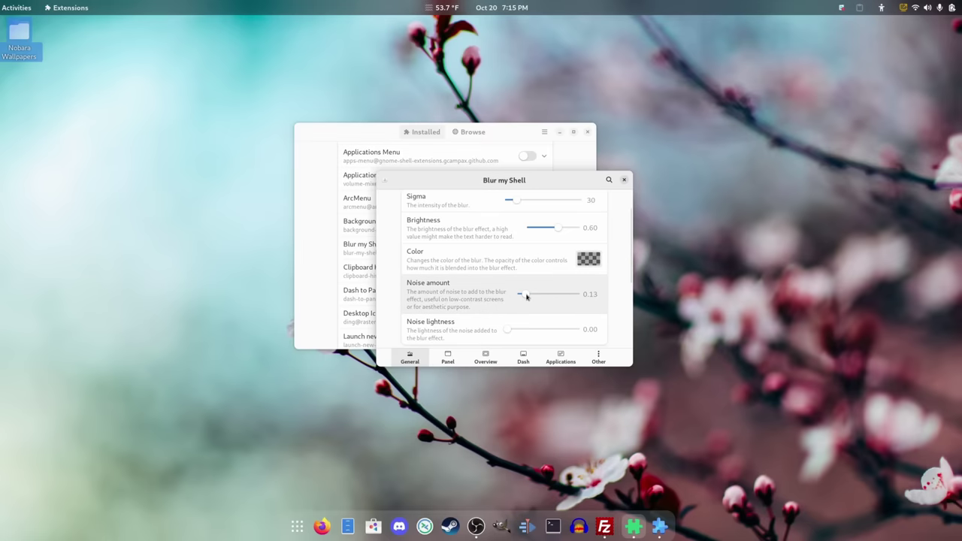
{"action": "mouse_move", "coordinate": [516, 330]}
{"action": "left_mouse_down"}
{"action": "mouse_move", "coordinate": [560, 328]}
{"action": "mouse_move", "coordinate": [527, 333]}
{"action": "left_mouse_up"}
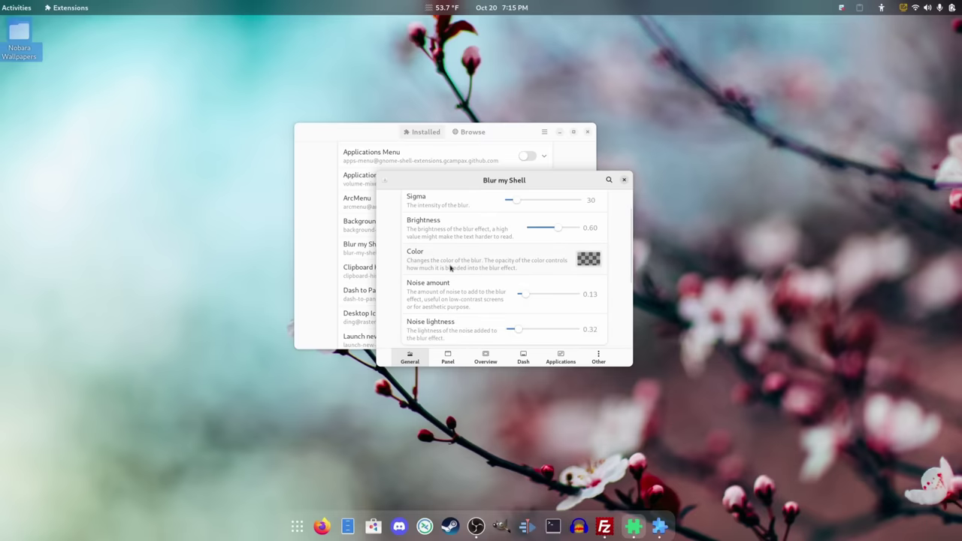
Examine Blur my Shell's top panel blur and compatibility options and its overview blur settings.
{"action": "left_click", "coordinate": [447, 357]}
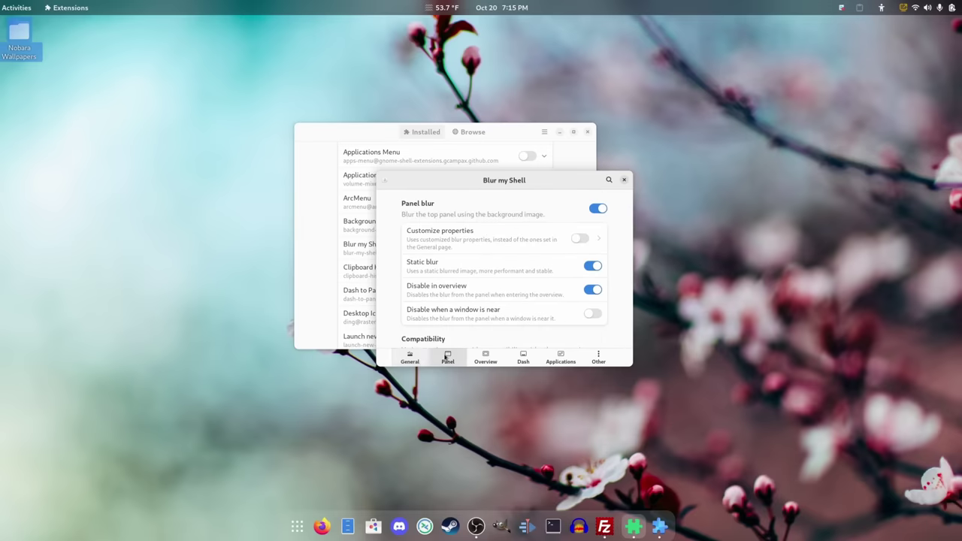
{"action": "scroll", "coordinate": [397, 245], "scroll_direction": "down", "scroll_amount": 1}
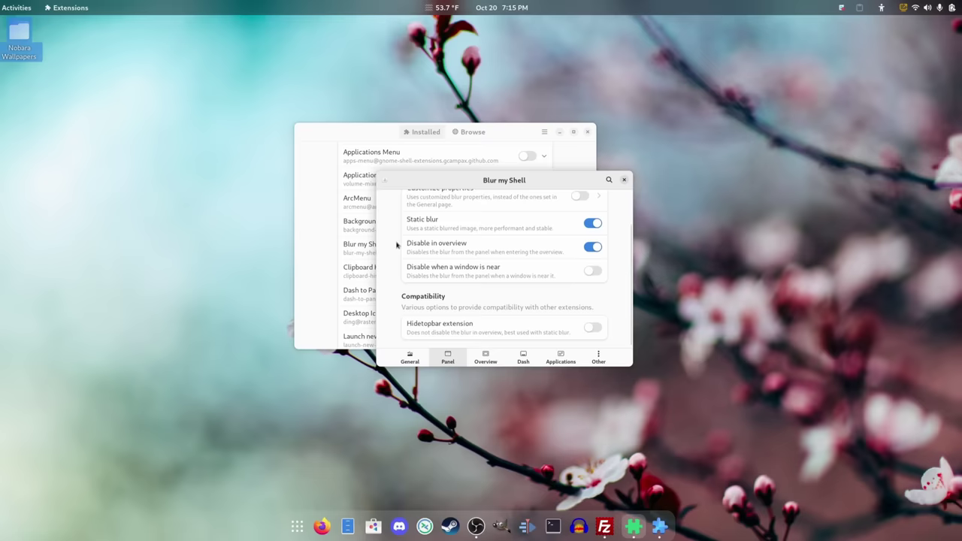
{"action": "scroll", "coordinate": [396, 249], "scroll_direction": "up", "scroll_amount": 1}
{"action": "left_click", "coordinate": [487, 360]}
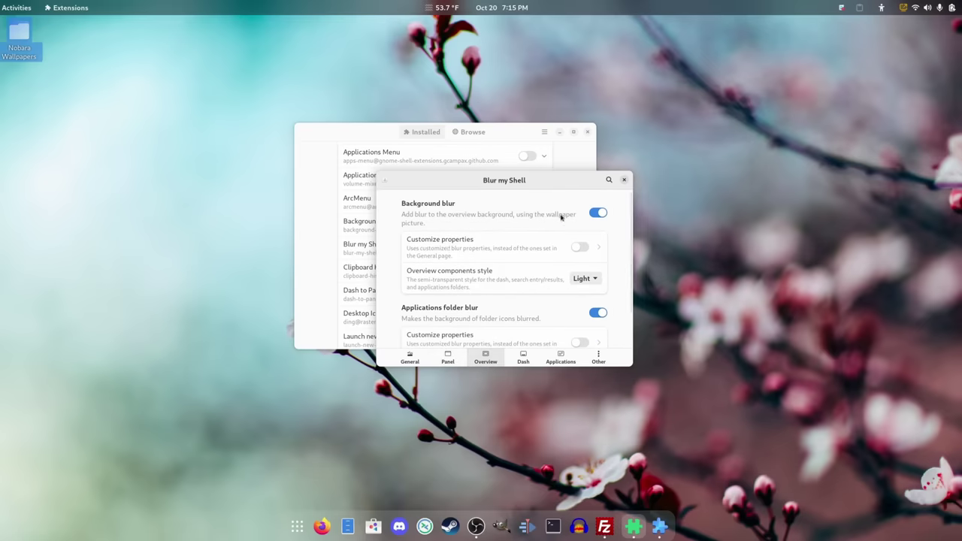
Review Blur my Shell's overview and applications folder blur settings and open its Dash to Dock blur options.
{"action": "scroll", "coordinate": [624, 248], "scroll_direction": "down", "scroll_amount": 1}
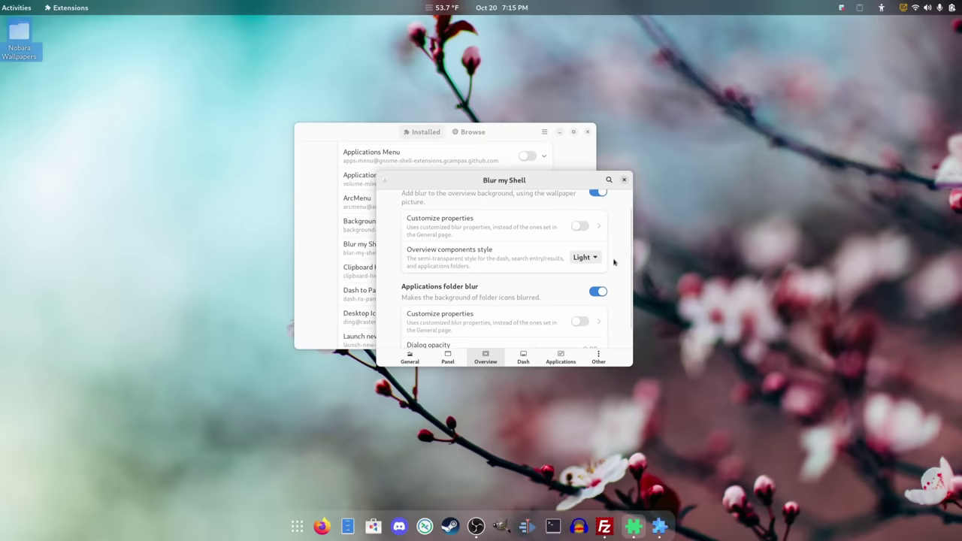
{"action": "scroll", "coordinate": [614, 262], "scroll_direction": "down", "scroll_amount": 1}
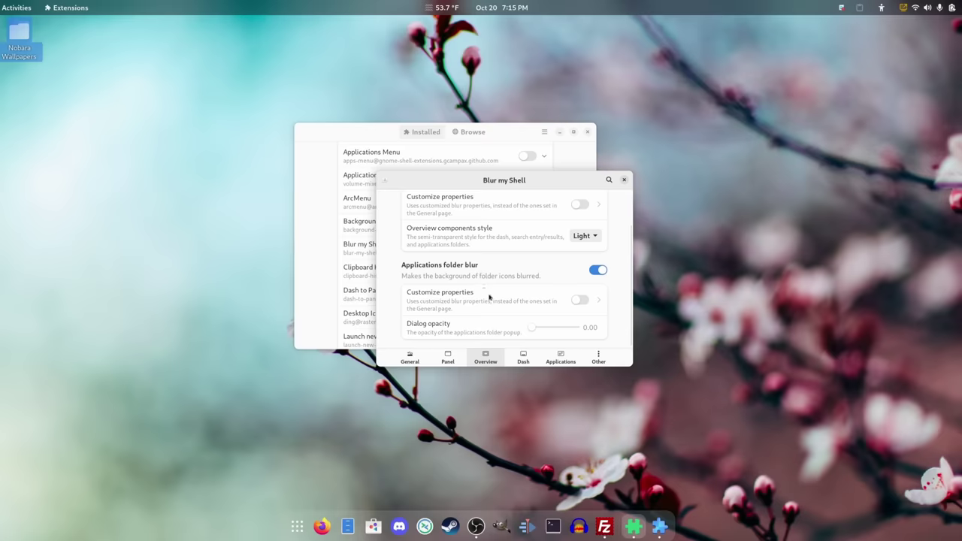
{"action": "left_click", "coordinate": [524, 361]}
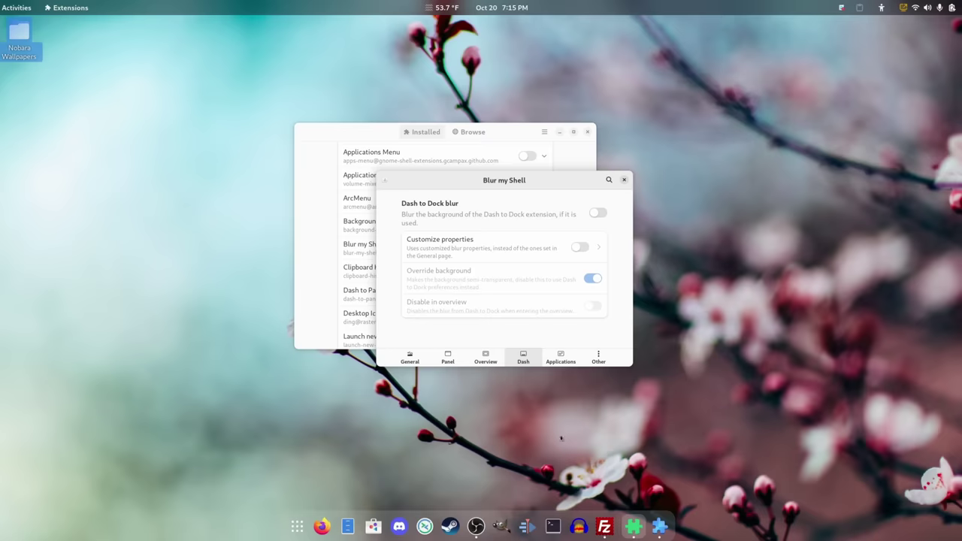
Try the Dash to Dock blur on and off, preview it in the Activities overview, and leave it disabled.
{"action": "left_click", "coordinate": [598, 214]}
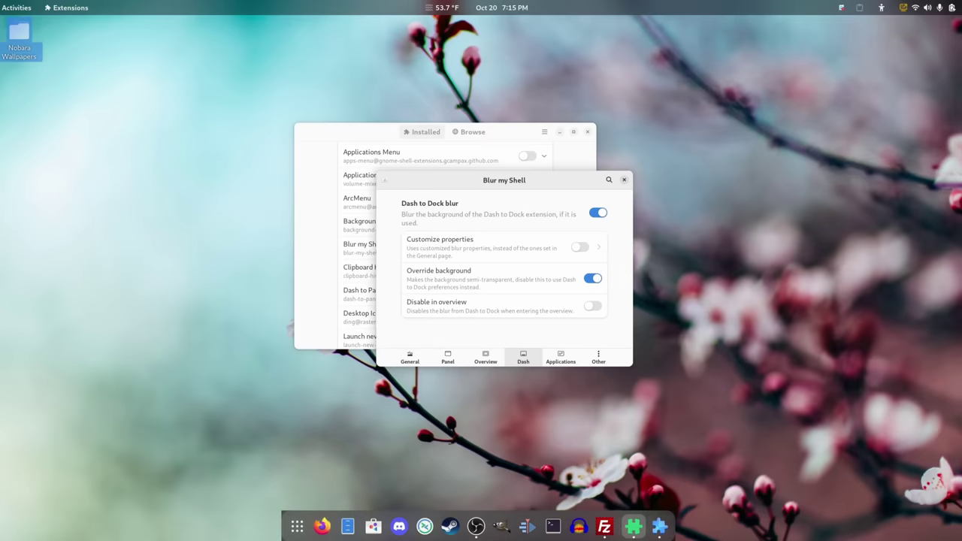
{"action": "left_click", "coordinate": [599, 214]}
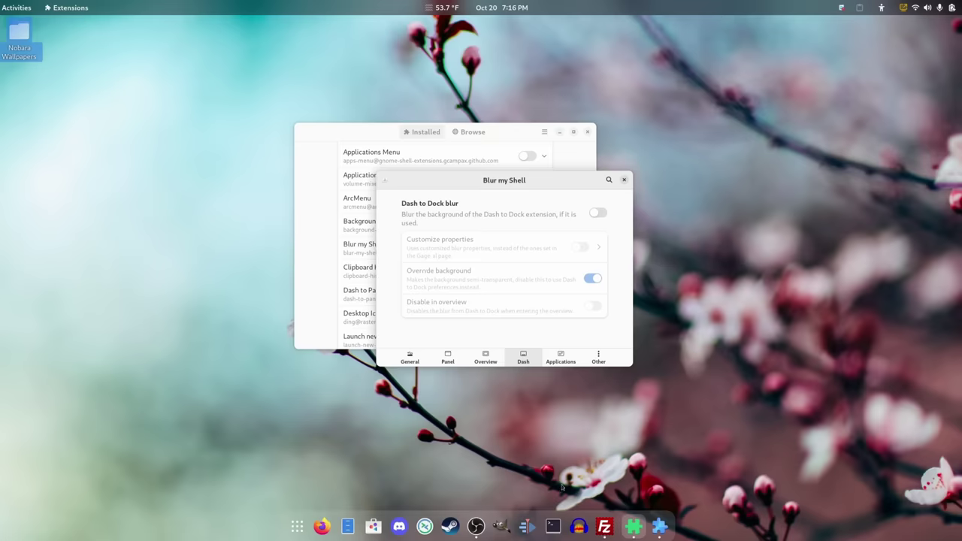
{"action": "left_click", "coordinate": [591, 216]}
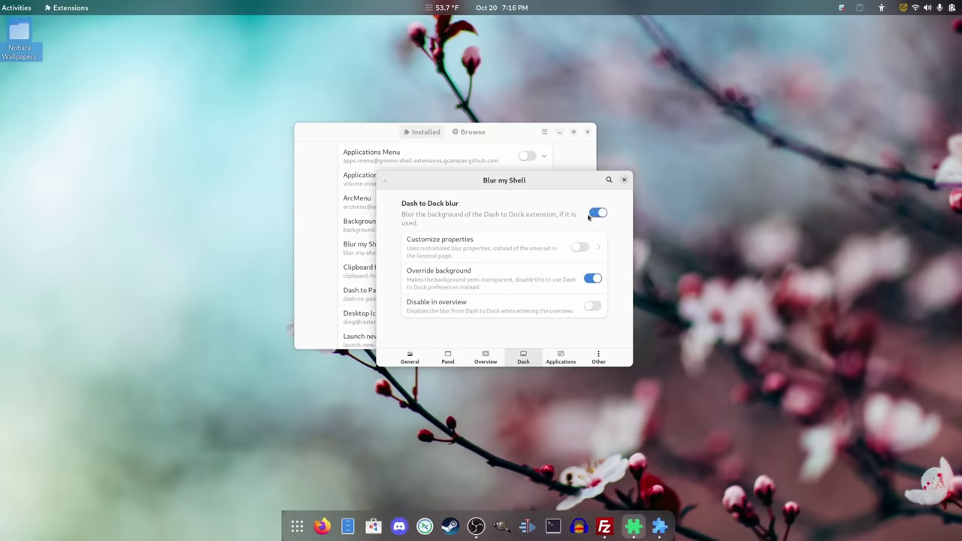
{"action": "left_click", "coordinate": [10, 8]}
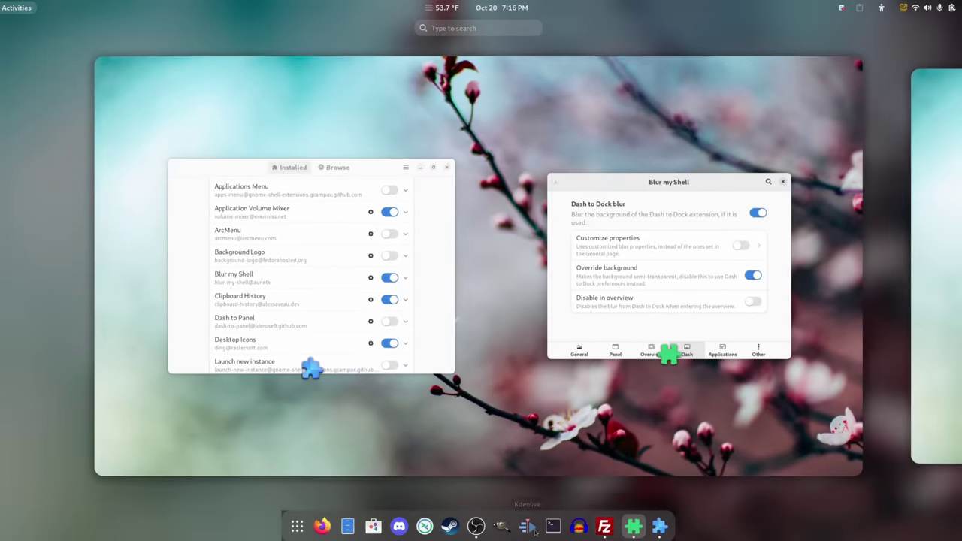
{"action": "left_click", "coordinate": [557, 226]}
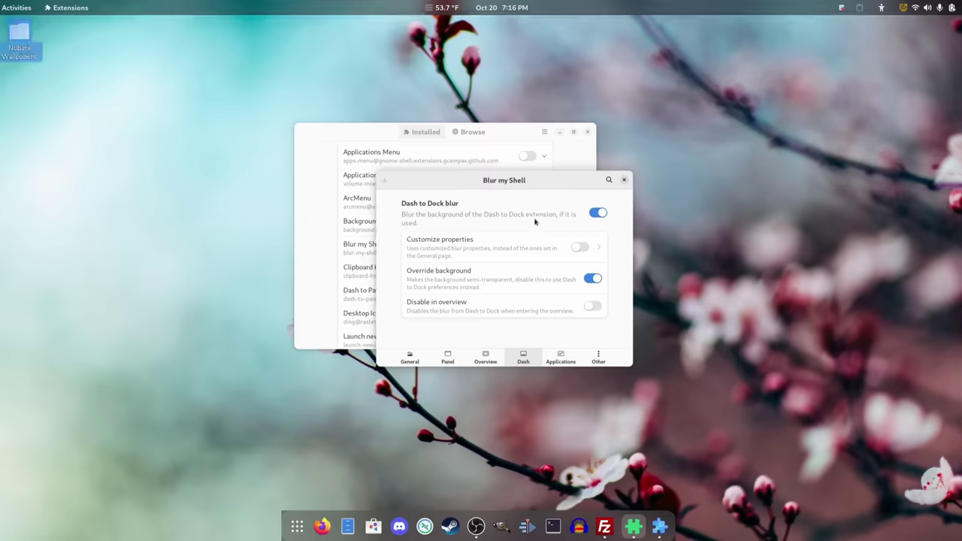
{"action": "left_click", "coordinate": [599, 213]}
Examine Blur my Shell's applications, screenshot and window list blur options and close its preferences.
{"action": "left_click", "coordinate": [571, 357]}
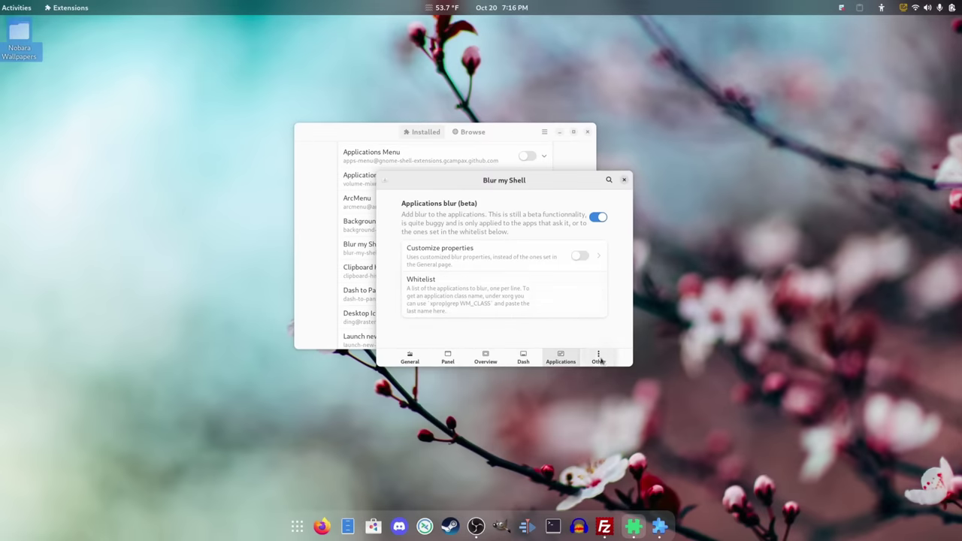
{"action": "left_click", "coordinate": [601, 362]}
{"action": "scroll", "coordinate": [473, 277], "scroll_direction": "down", "scroll_amount": 2}
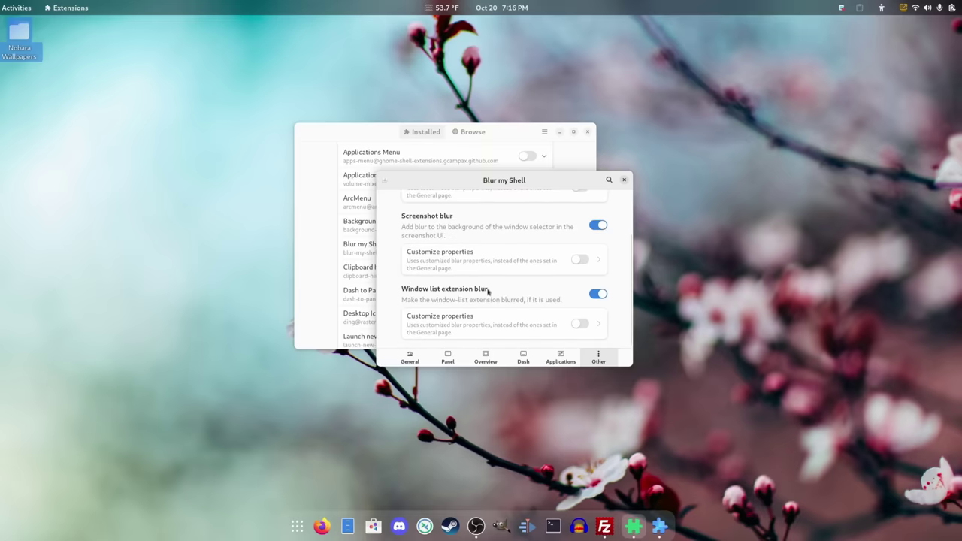
{"action": "scroll", "coordinate": [611, 226], "scroll_direction": "up", "scroll_amount": 2}
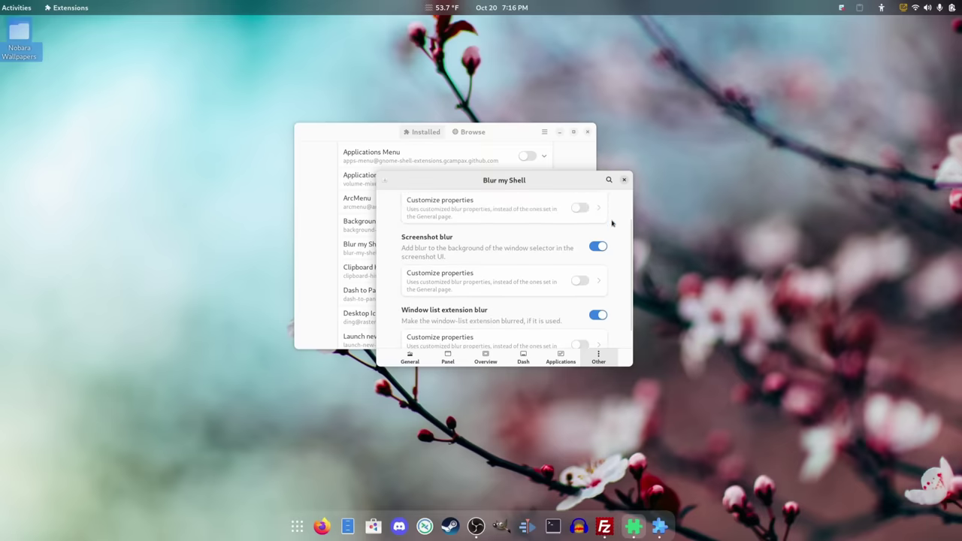
{"action": "left_click", "coordinate": [624, 179]}
Look through the AppIndicator and KStatusNotifierItem Support preferences, including custom icons, and close them.
{"action": "scroll", "coordinate": [414, 222], "scroll_direction": "up", "scroll_amount": 1}
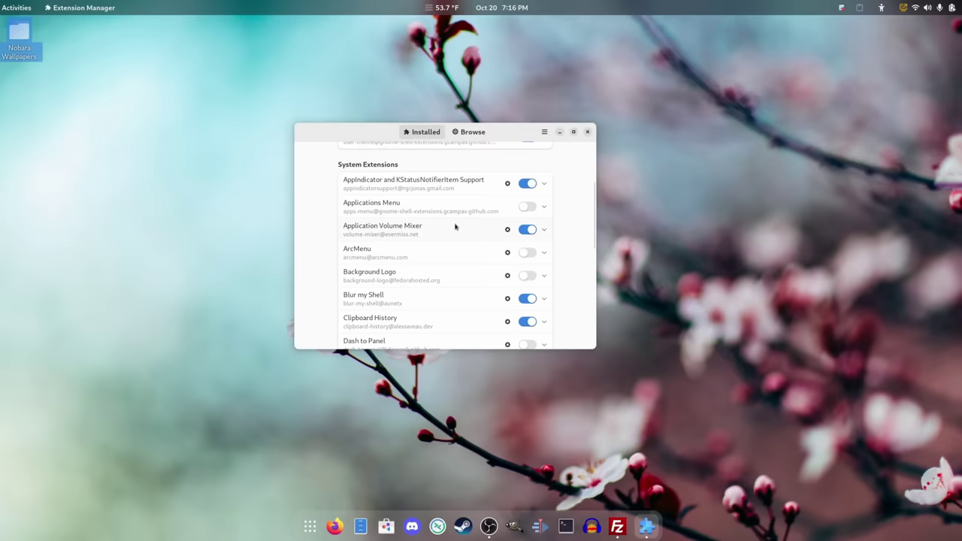
{"action": "scroll", "coordinate": [455, 226], "scroll_direction": "up", "scroll_amount": 2}
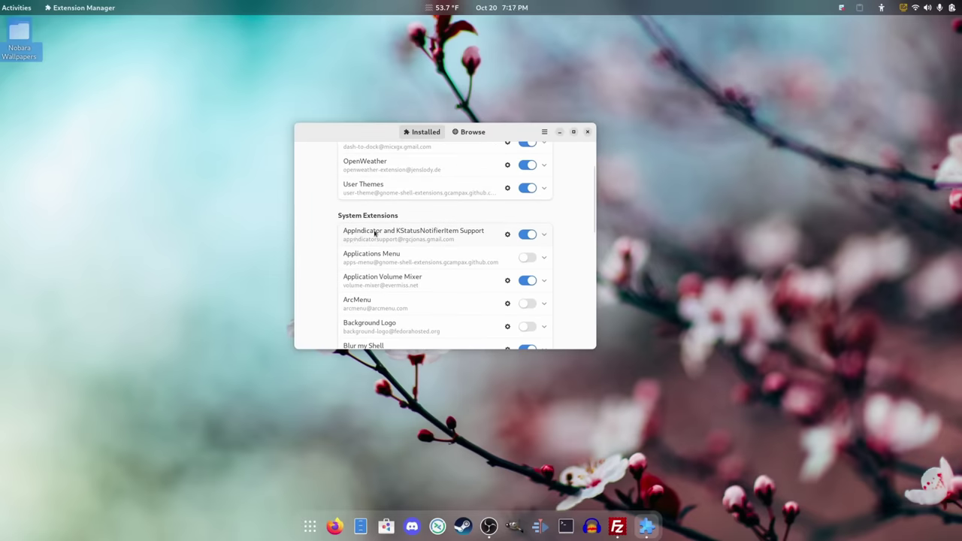
{"action": "left_click", "coordinate": [507, 234]}
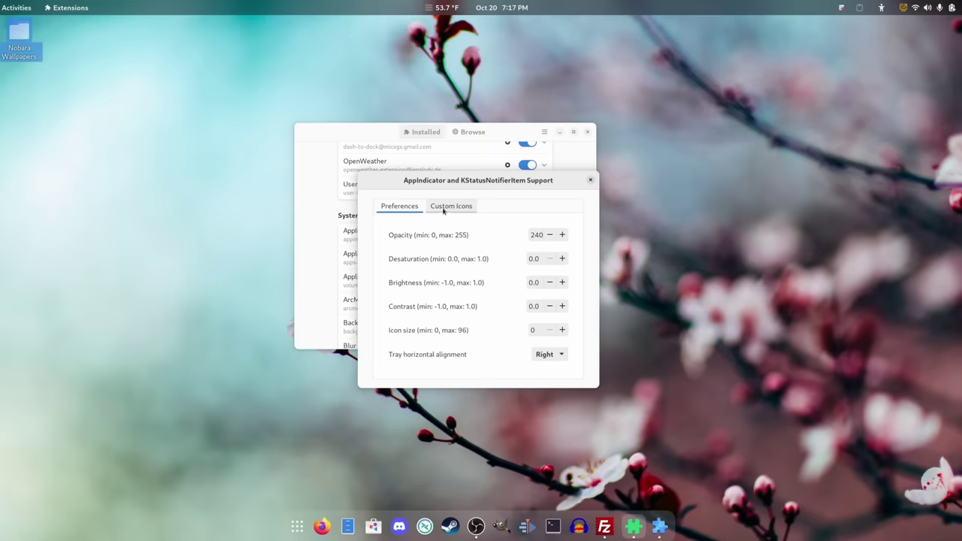
{"action": "left_click", "coordinate": [445, 211]}
{"action": "left_click", "coordinate": [414, 211]}
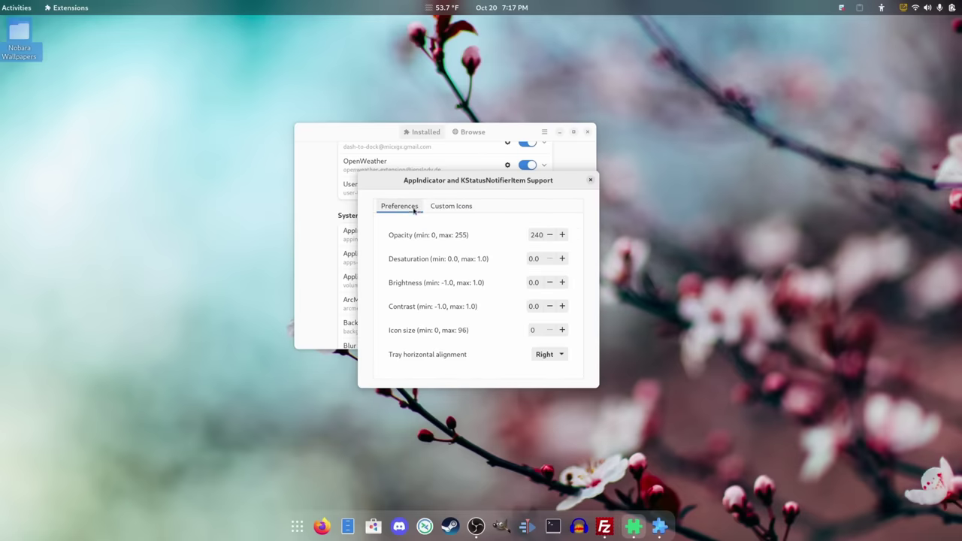
{"action": "left_click", "coordinate": [591, 180]}
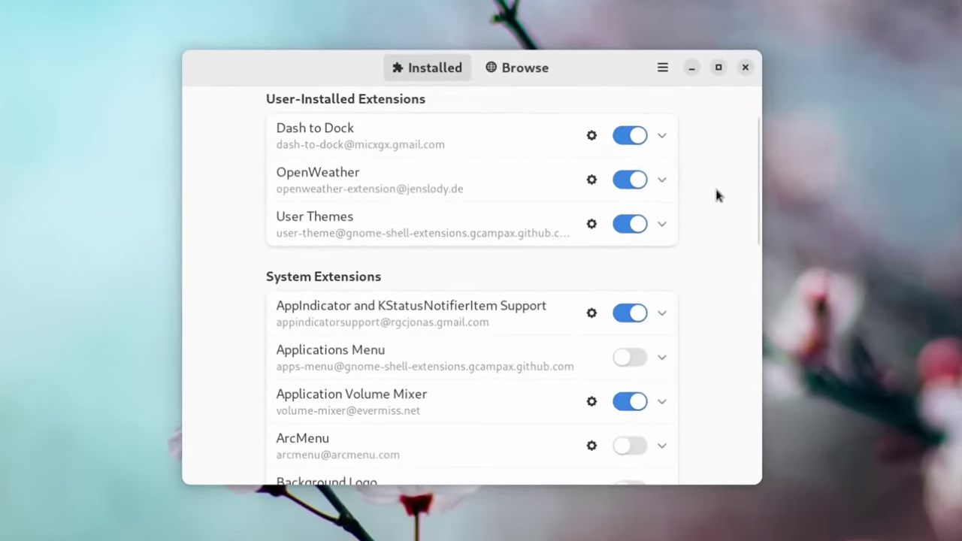
Check which shell themes the User Themes extension offers and close its preferences.
{"action": "scroll", "coordinate": [715, 188], "scroll_direction": "up", "scroll_amount": 1}
{"action": "scroll", "coordinate": [715, 192], "scroll_direction": "up", "scroll_amount": 1}
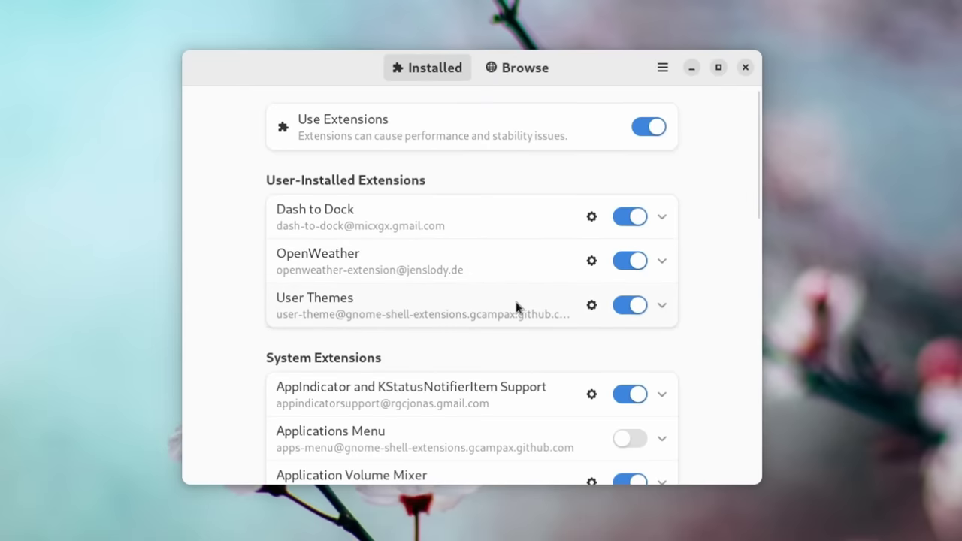
{"action": "left_click", "coordinate": [591, 305]}
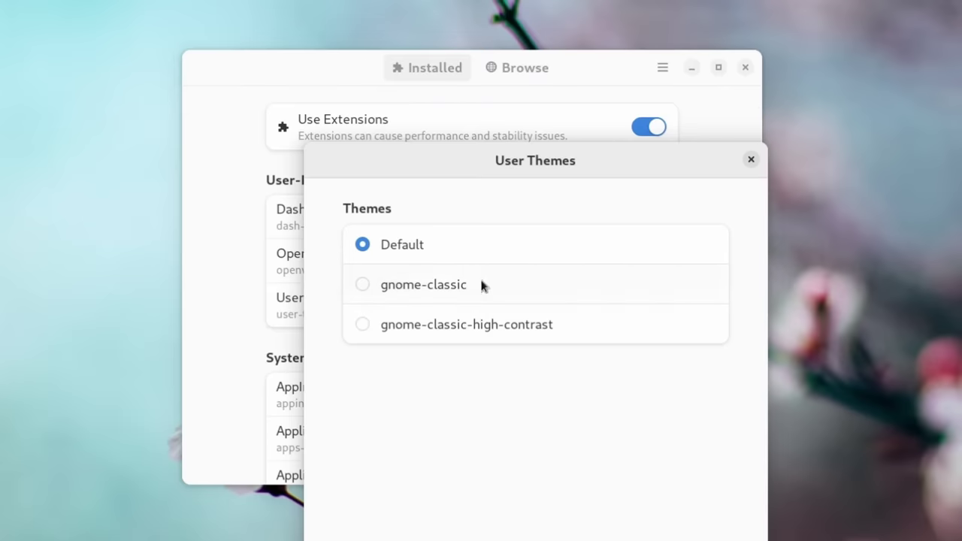
{"action": "left_click", "coordinate": [751, 161]}
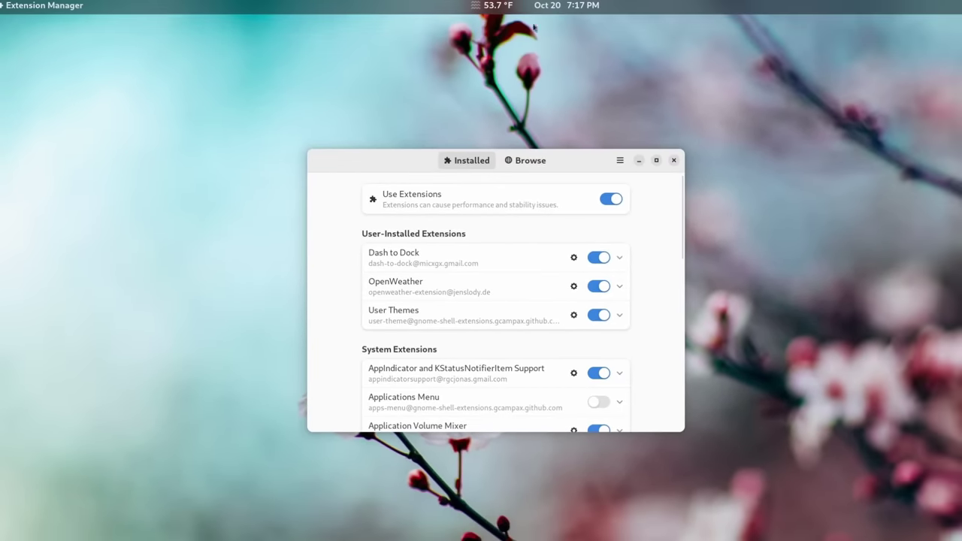
Select Spokane International Airport, United States as the weather location for the date and notification panel.
{"action": "left_click", "coordinate": [557, 5]}
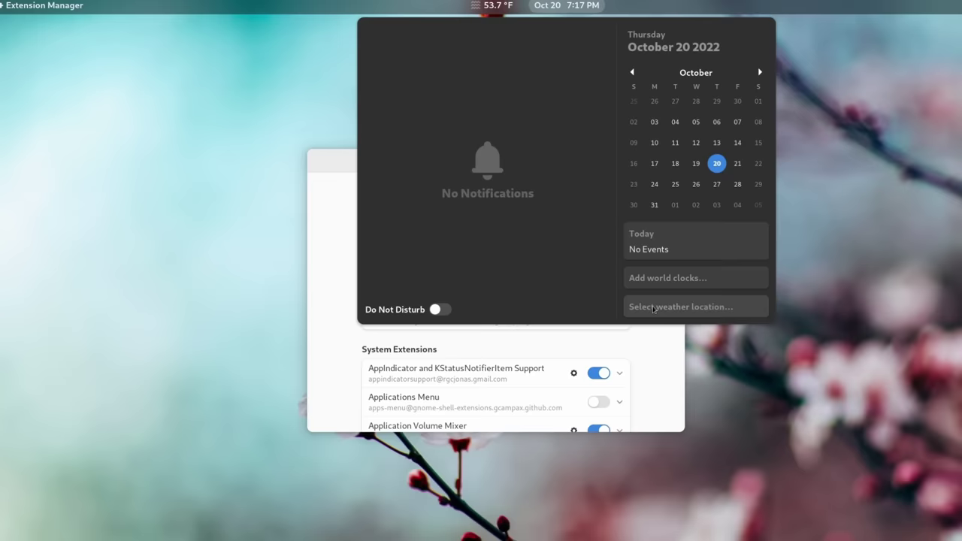
{"action": "left_click", "coordinate": [654, 308]}
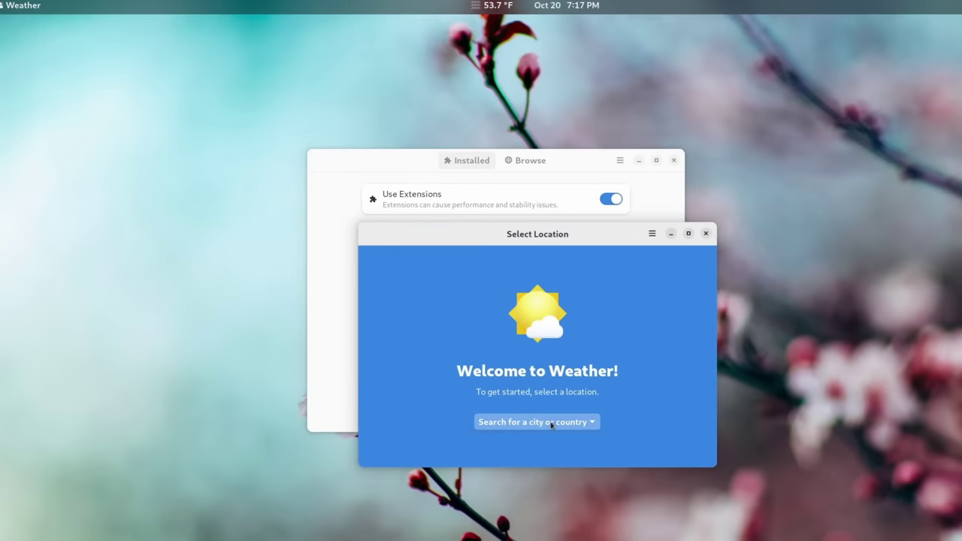
{"action": "left_click", "coordinate": [551, 424]}
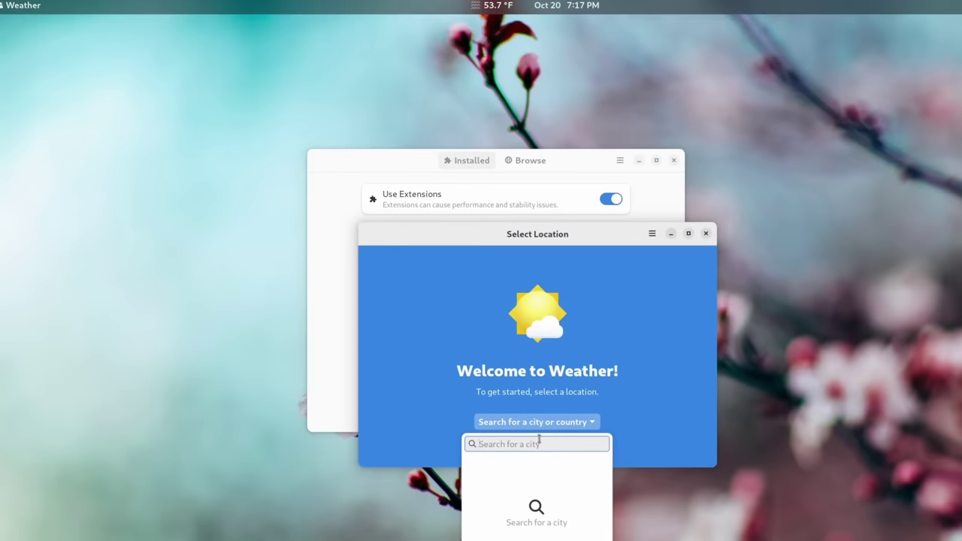
{"action": "type", "text": "Spokane"}
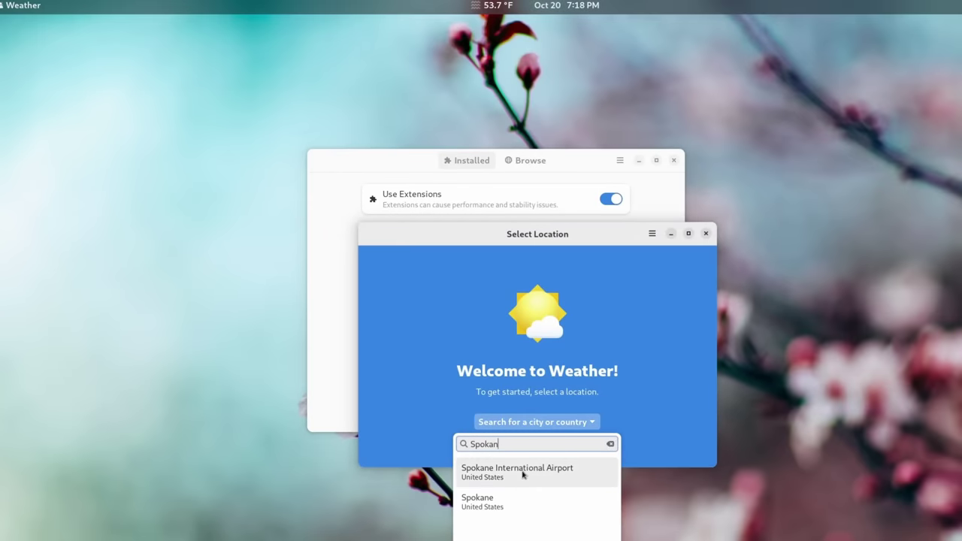
{"action": "left_click", "coordinate": [526, 474]}
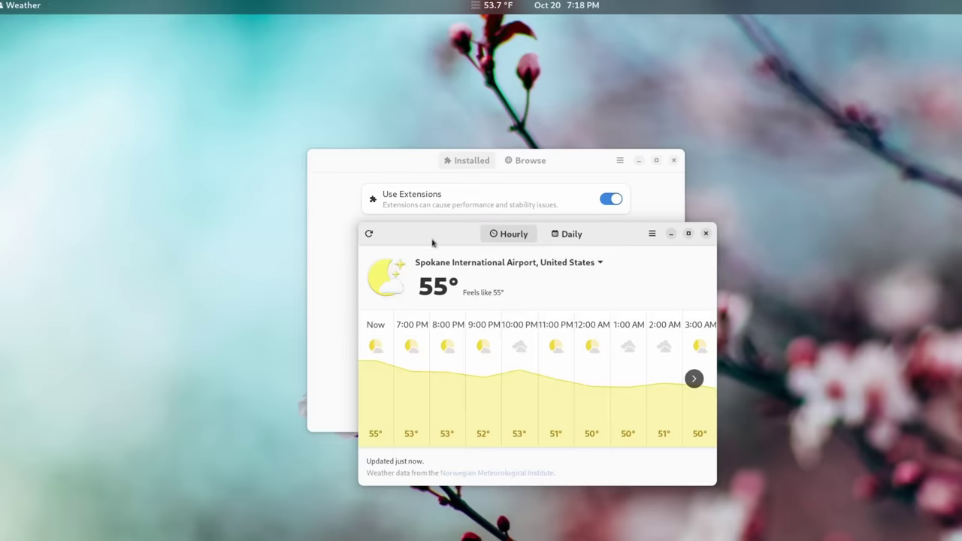
Compare the daily and hourly forecasts for the selected location and close the Weather window.
{"action": "left_click", "coordinate": [573, 238]}
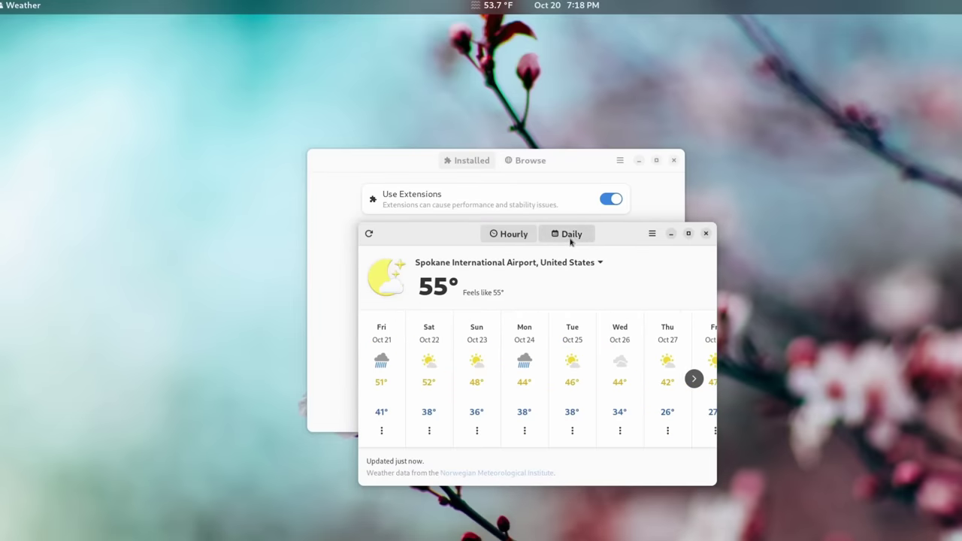
{"action": "left_click", "coordinate": [499, 239]}
{"action": "left_click", "coordinate": [570, 236]}
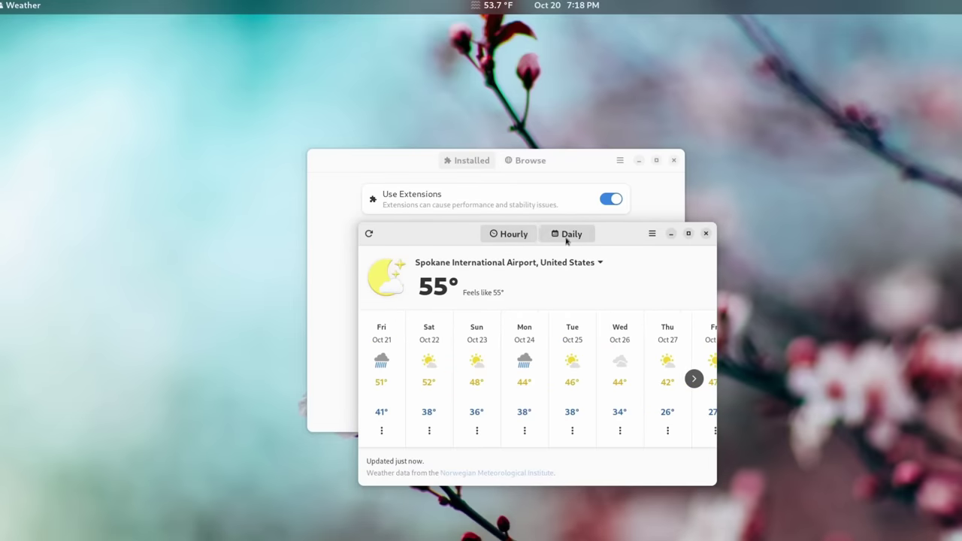
{"action": "left_click", "coordinate": [706, 233]}
Check the weather in the date and notification panel and the OpenWeather extension's 5 Day Forecast.
{"action": "left_click", "coordinate": [569, 8]}
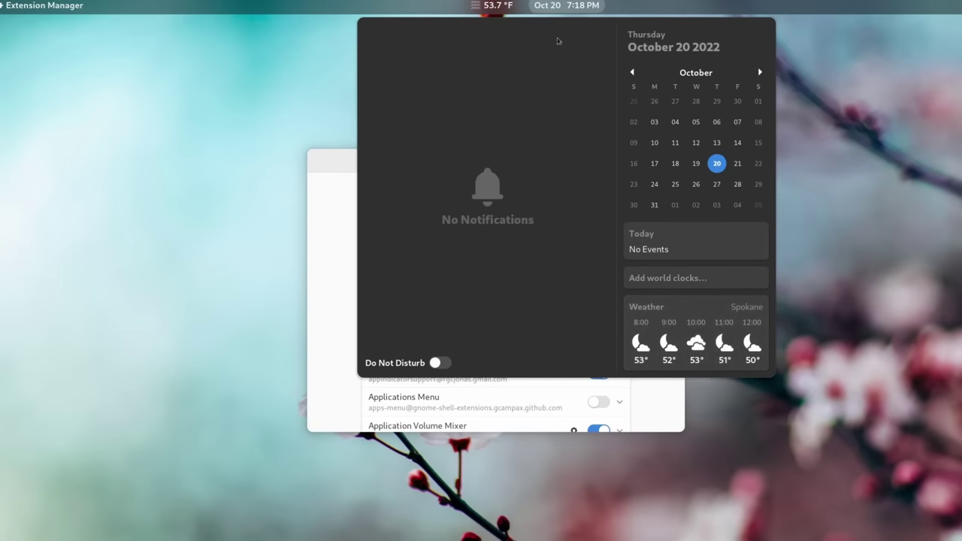
{"action": "left_click", "coordinate": [492, 5]}
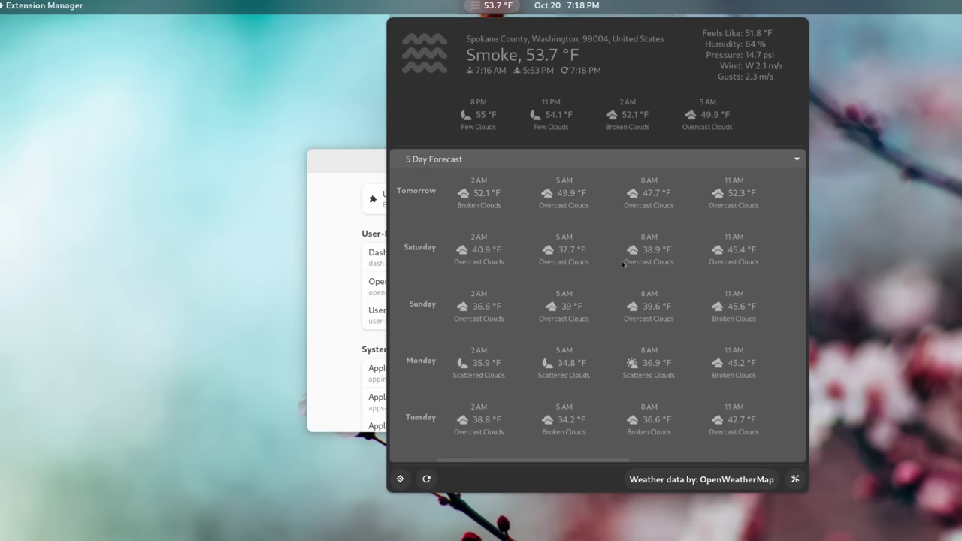
{"action": "left_click", "coordinate": [835, 271]}
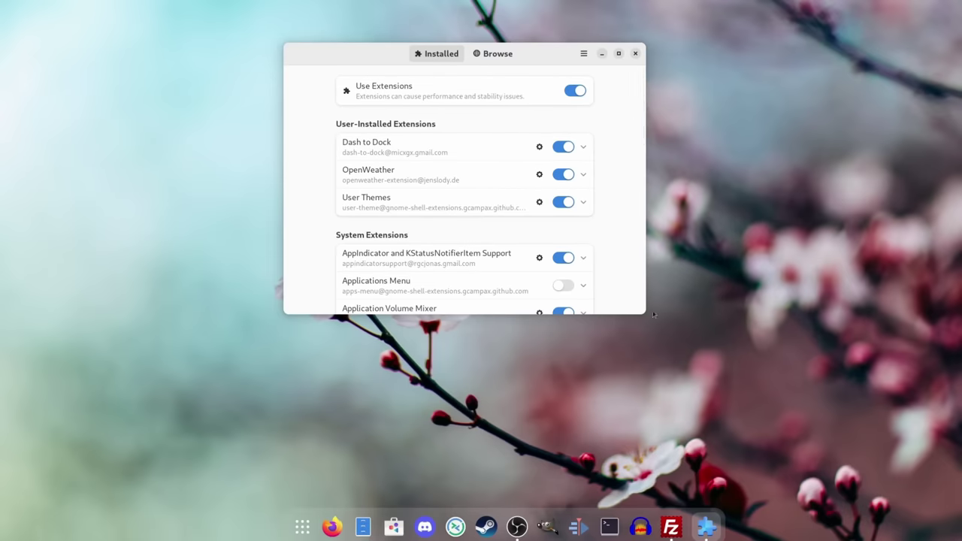
Open the Dash to Dock extension's preferences and examine its position and size options.
{"action": "left_click", "coordinate": [539, 147]}
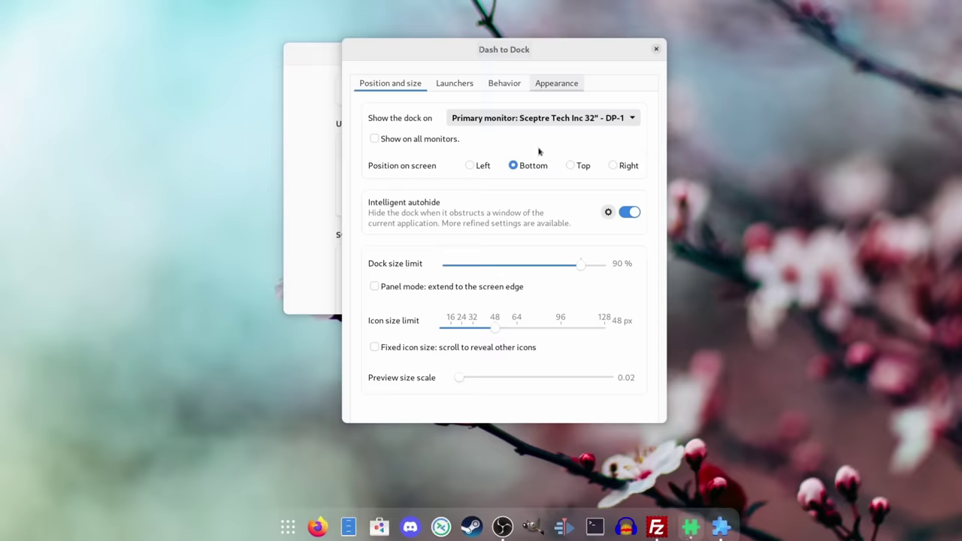
{"action": "scroll", "coordinate": [539, 152], "scroll_direction": "down", "scroll_amount": 2}
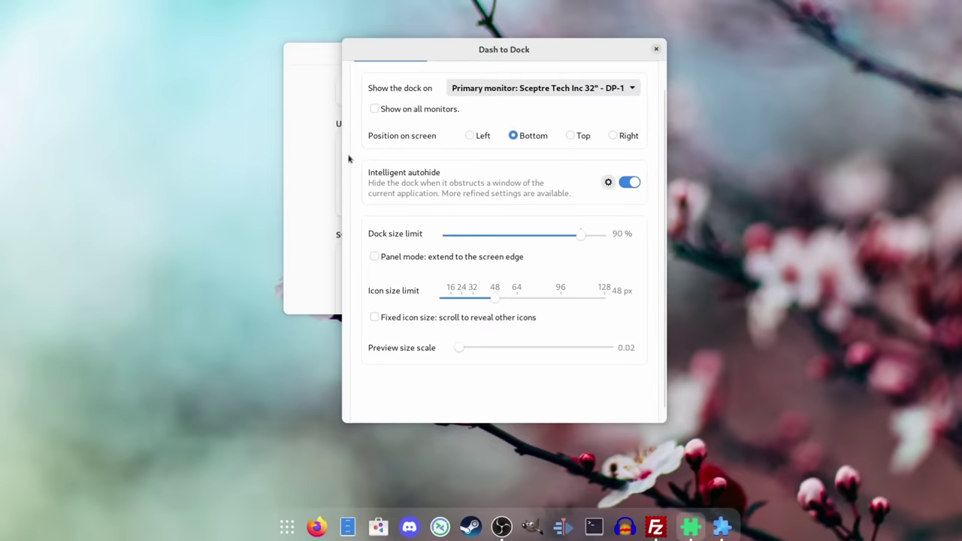
{"action": "scroll", "coordinate": [350, 159], "scroll_direction": "up", "scroll_amount": 2}
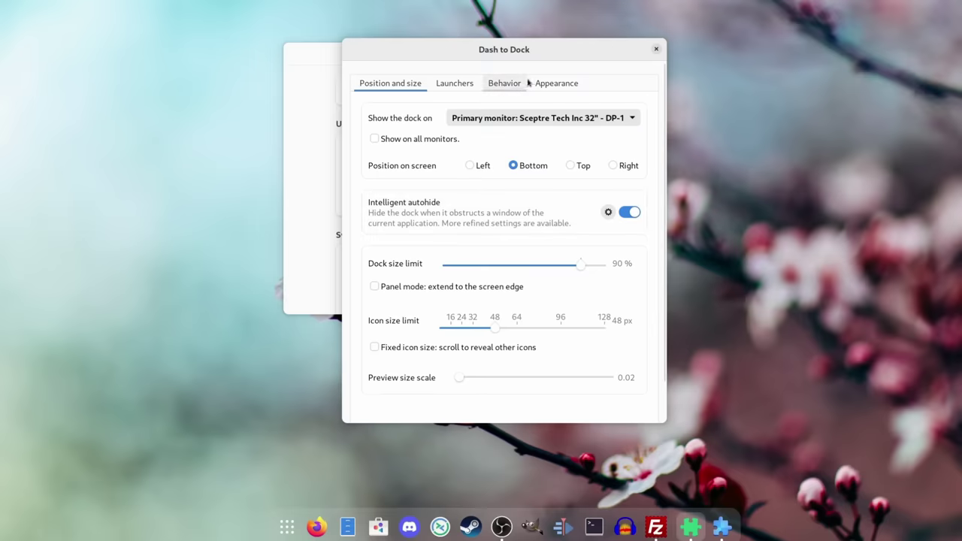
Move the Dash to Dock preferences window aside and enable Show trash can in the launcher options.
{"action": "left_click_drag", "start_coordinate": [546, 51], "coordinate": [643, 13]}
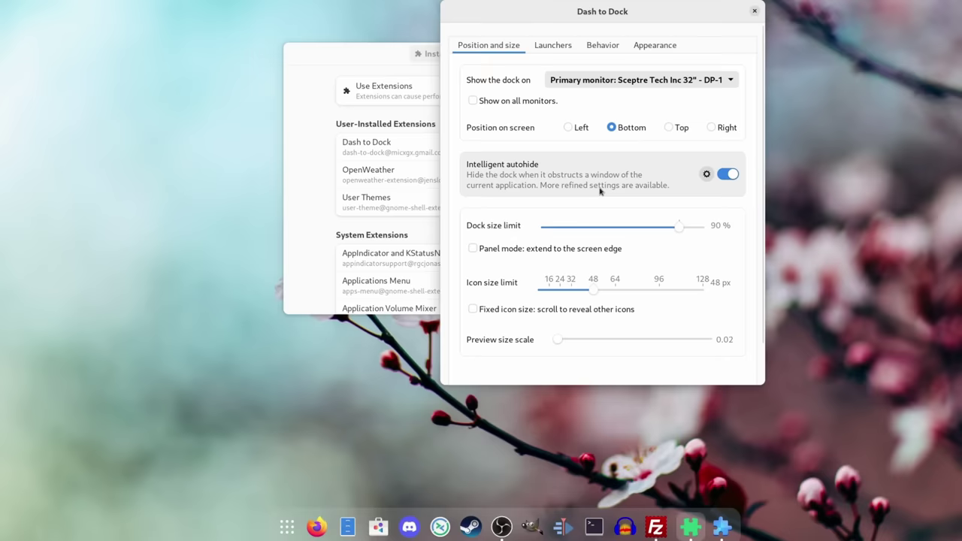
{"action": "left_click", "coordinate": [550, 46]}
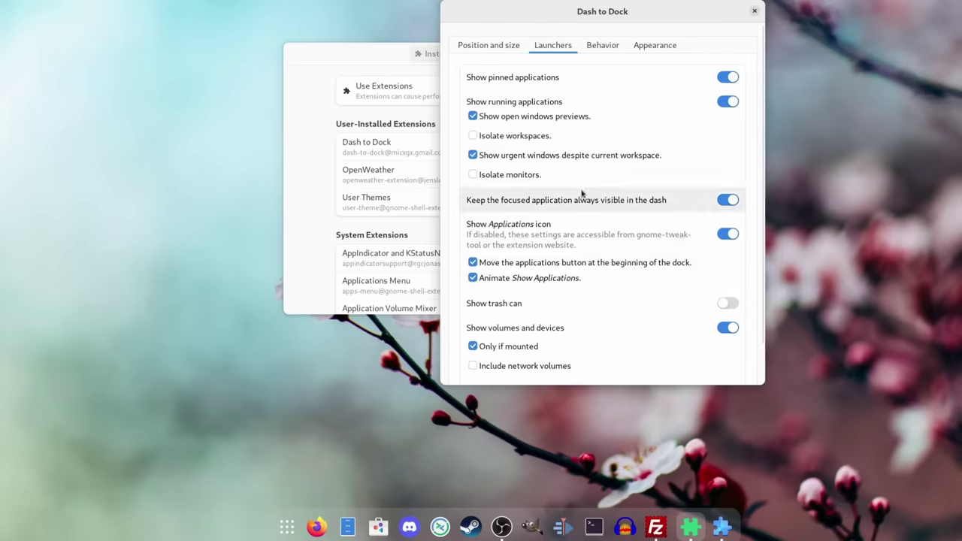
{"action": "left_click", "coordinate": [723, 304]}
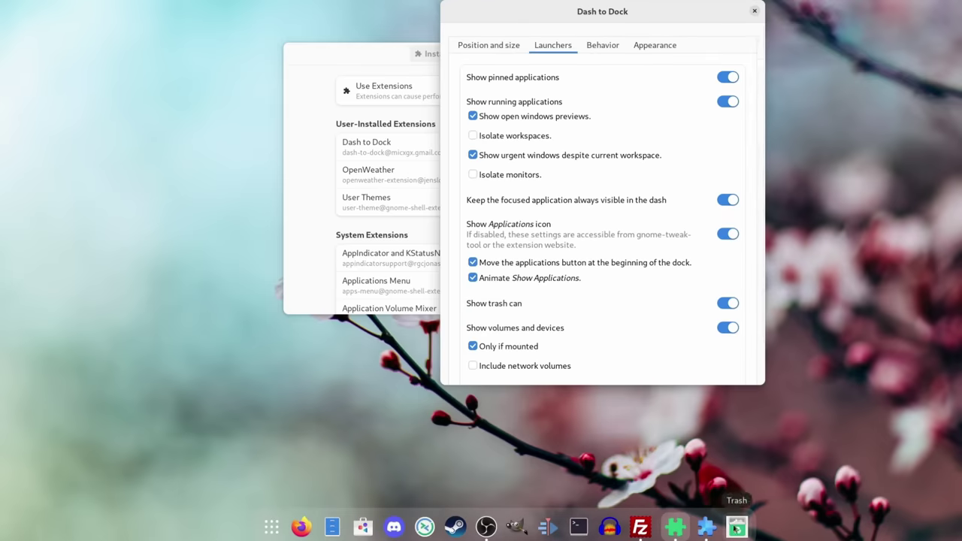
Disable Show trash can in the Dash to Dock launcher options and open the extension's behavior options.
{"action": "left_click", "coordinate": [727, 303]}
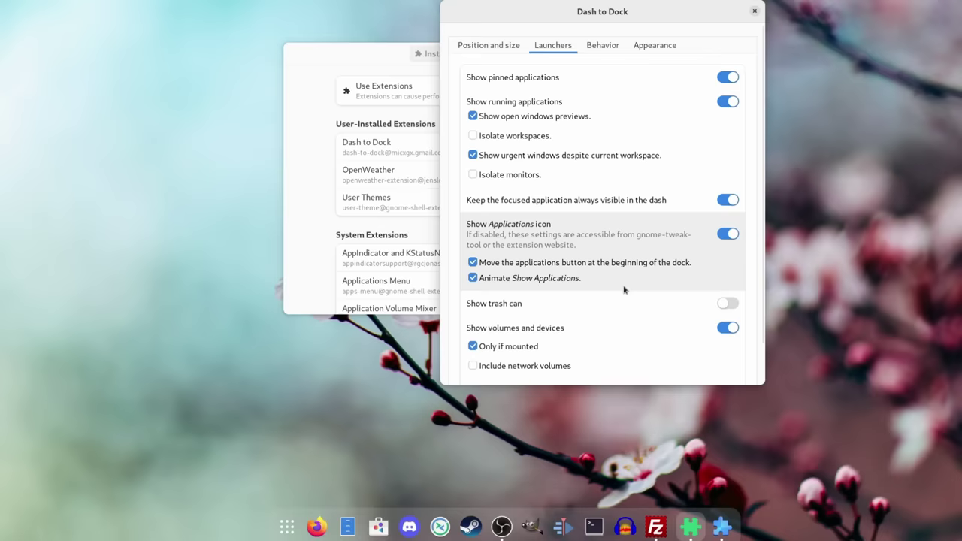
{"action": "left_click", "coordinate": [602, 45]}
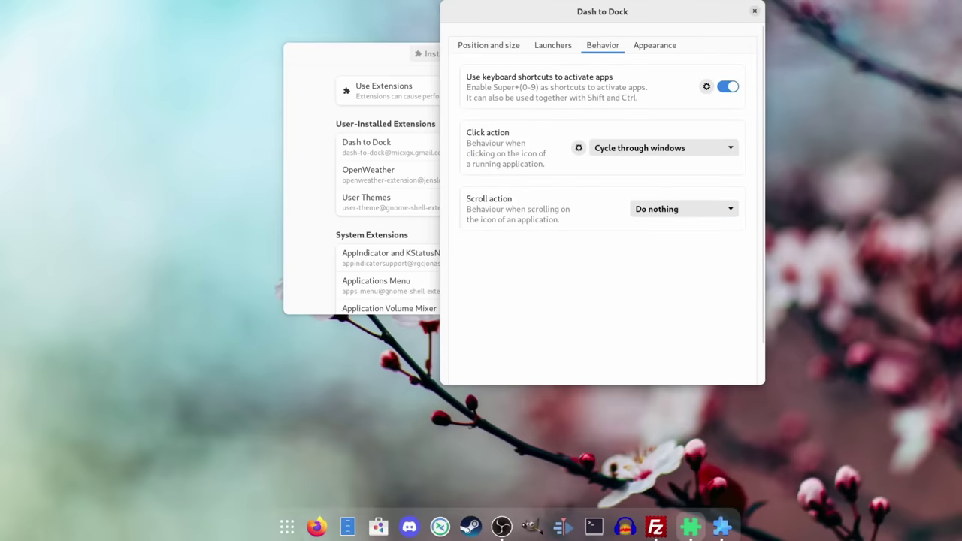
Cycle through the open Firefox windows from the dock to check the Cycle through windows behavior.
{"action": "left_click", "coordinate": [317, 529]}
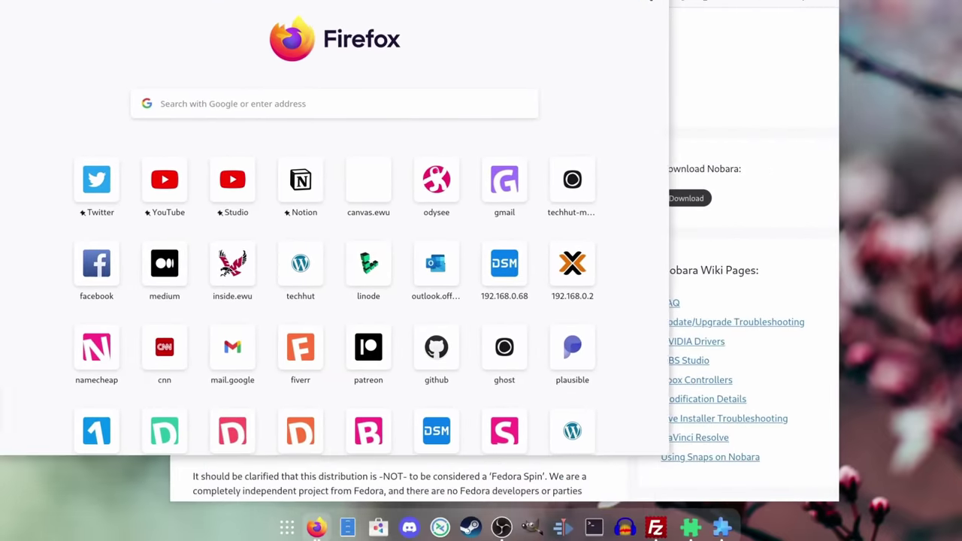
{"action": "left_click", "coordinate": [319, 533]}
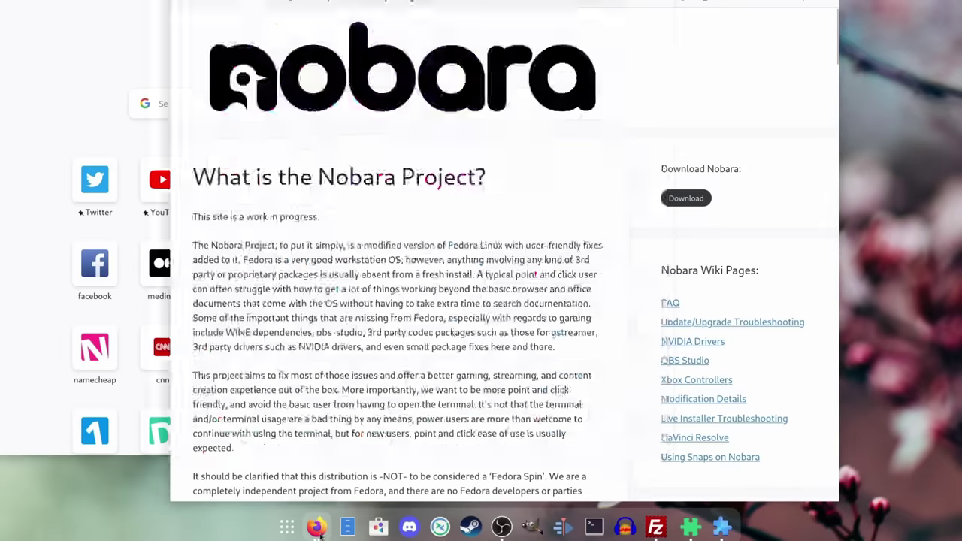
{"action": "left_click", "coordinate": [319, 532]}
{"action": "left_click", "coordinate": [319, 533]}
{"action": "left_click", "coordinate": [319, 532]}
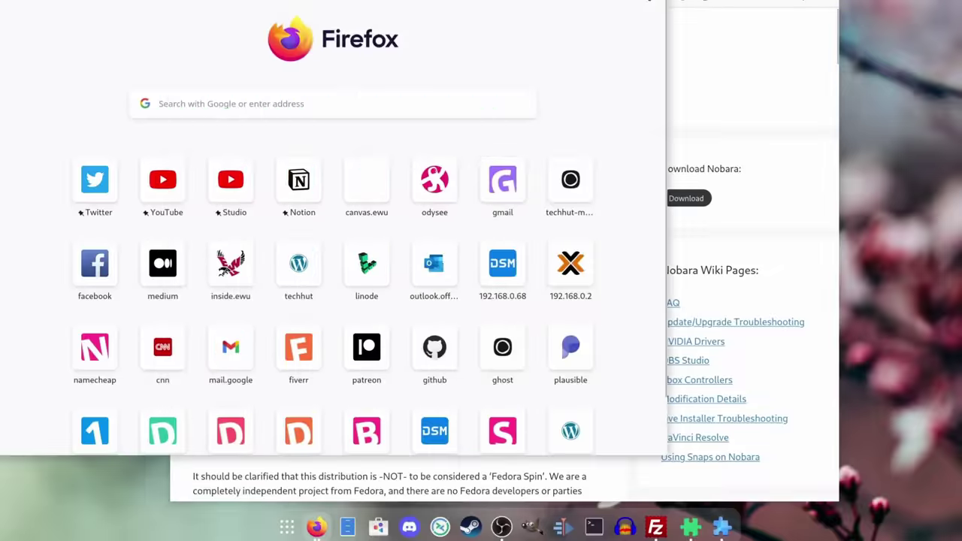
{"action": "left_click", "coordinate": [319, 532]}
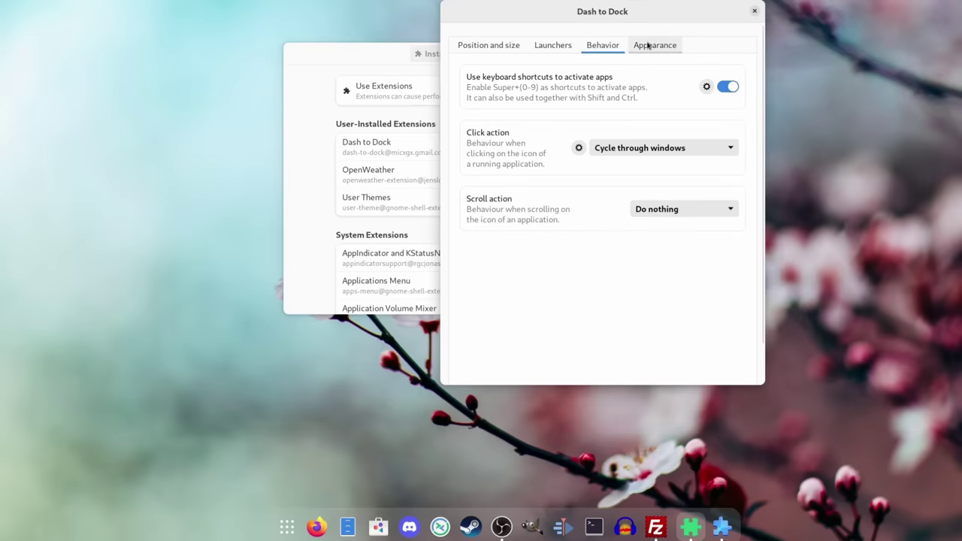
Try the built-in theme in the Dash to Dock appearance options and turn it back off.
{"action": "left_click", "coordinate": [649, 46]}
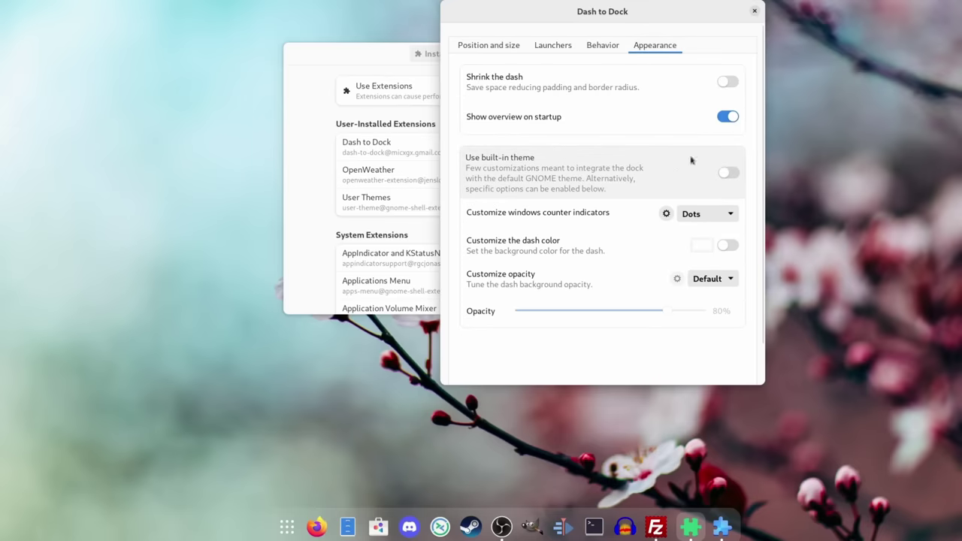
{"action": "left_click", "coordinate": [727, 173]}
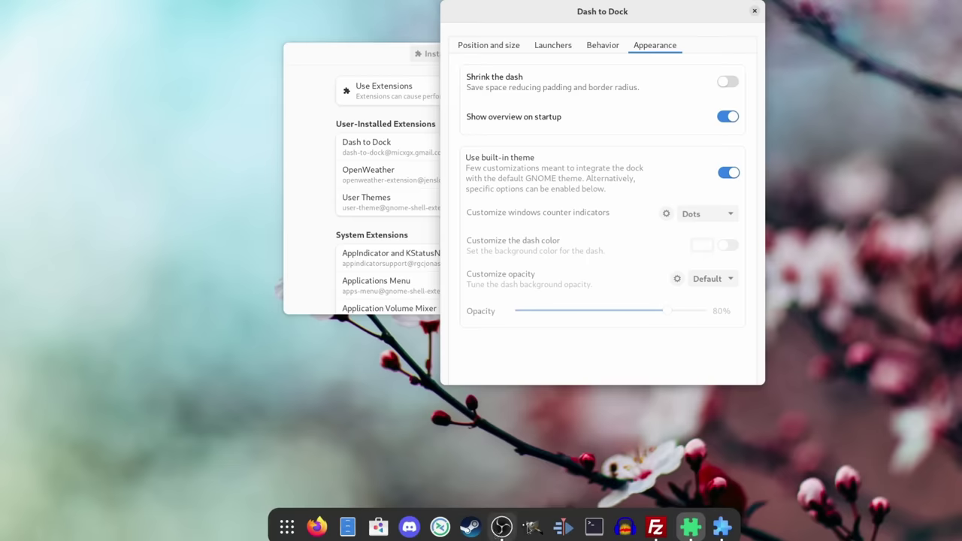
{"action": "left_click", "coordinate": [731, 174]}
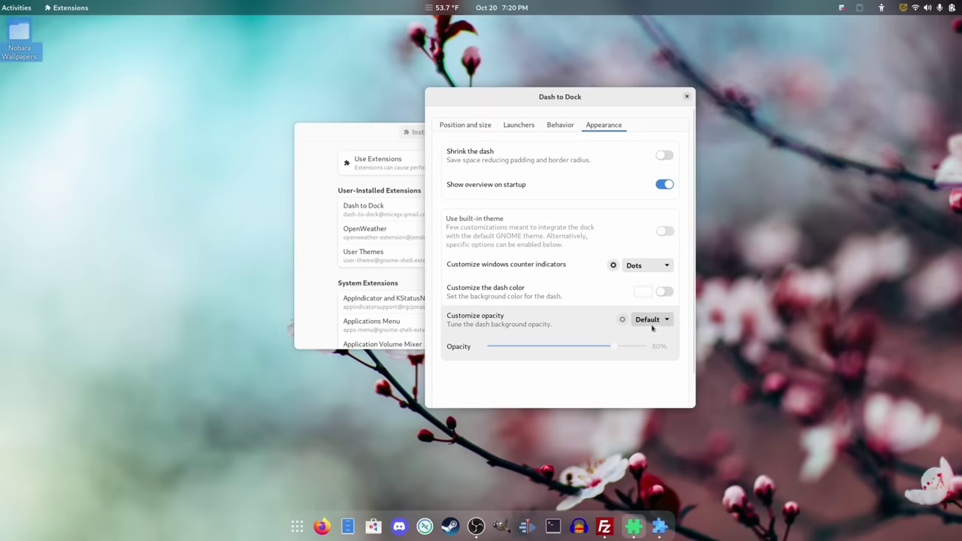
Try the Dynamic opacity mode for the dash background and set it back to Default.
{"action": "left_click", "coordinate": [703, 282]}
{"action": "left_click", "coordinate": [653, 361]}
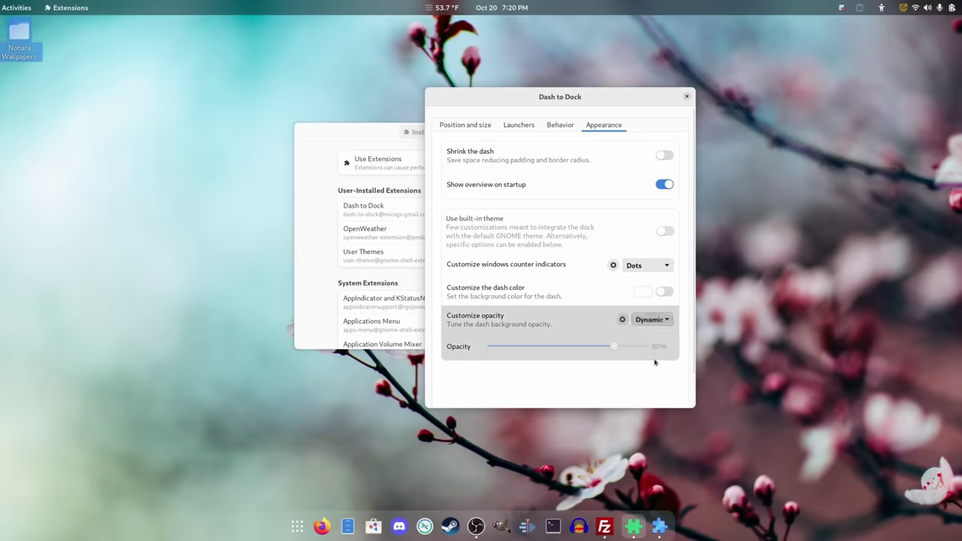
{"action": "left_click", "coordinate": [651, 319]}
{"action": "left_click", "coordinate": [643, 337]}
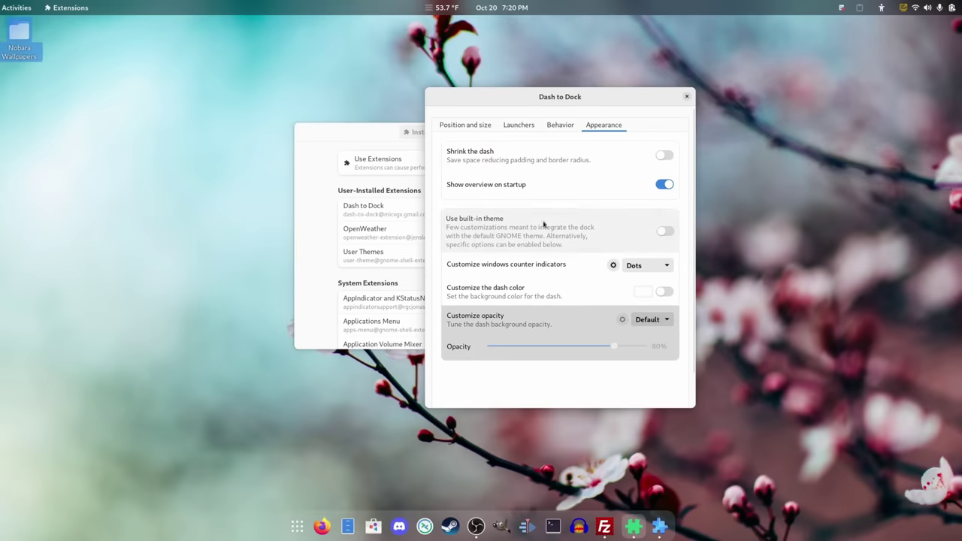
Close the Dash to Dock preferences and the Extension Manager window.
{"action": "left_click", "coordinate": [687, 96]}
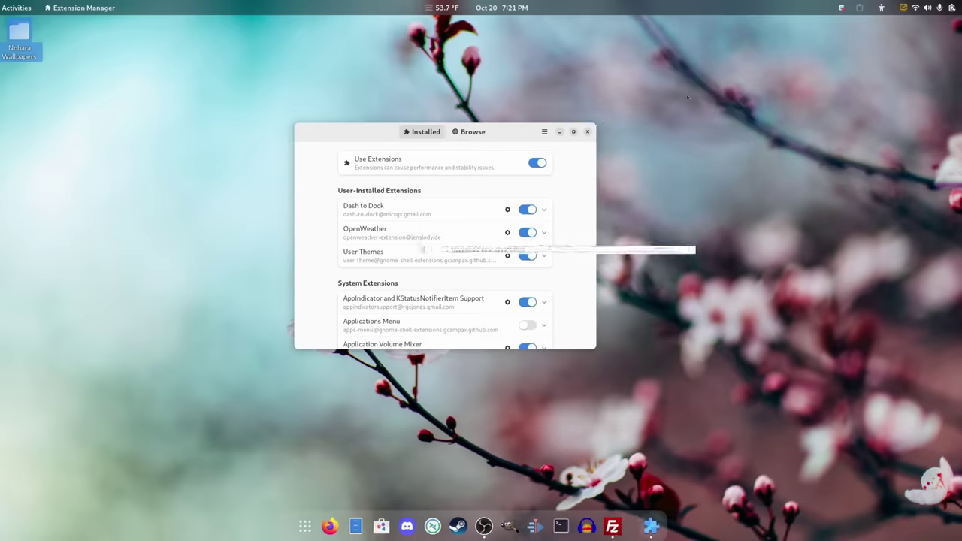
{"action": "left_click", "coordinate": [587, 133]}
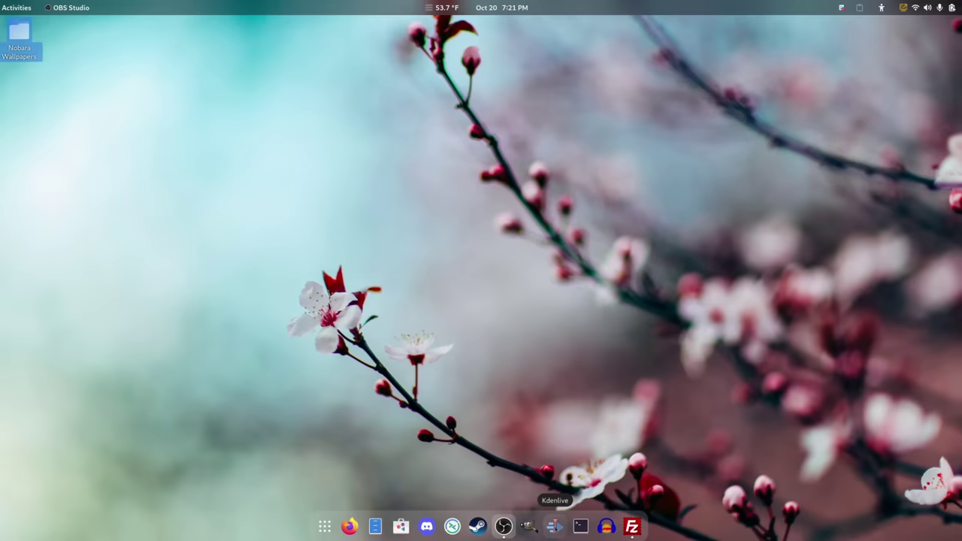
Run neofetch in a widened terminal window to examine the system information, and close the terminal.
{"action": "left_click", "coordinate": [581, 526]}
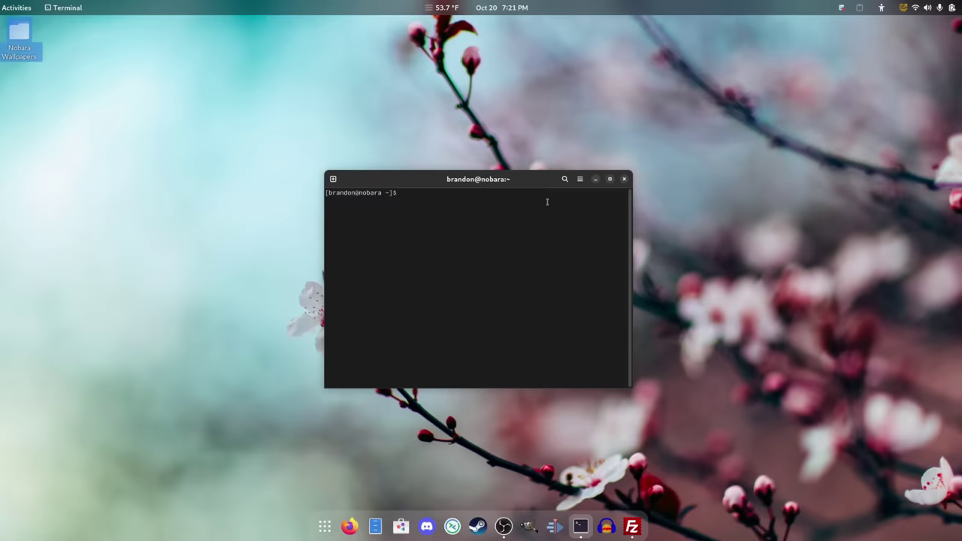
{"action": "type", "text": "neofetch"}
{"action": "key", "text": "Return"}
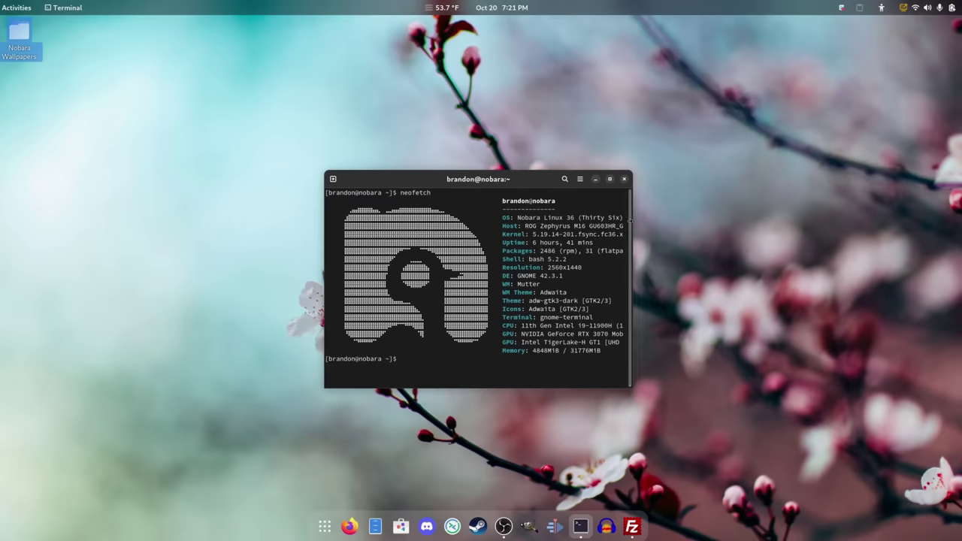
{"action": "left_click_drag", "start_coordinate": [629, 230], "coordinate": [662, 230]}
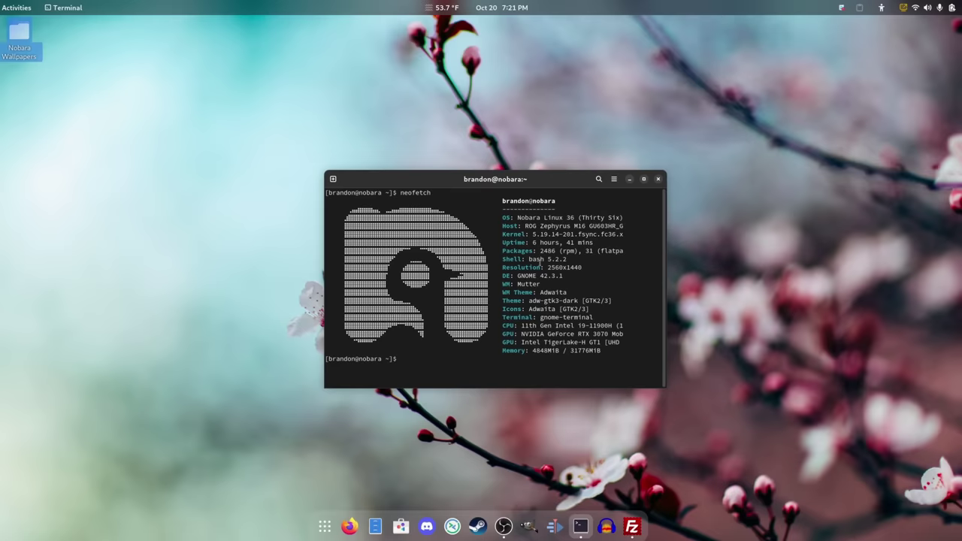
{"action": "left_click_drag", "start_coordinate": [496, 331], "coordinate": [557, 223]}
{"action": "left_click", "coordinate": [591, 190]}
{"action": "left_click", "coordinate": [659, 179]}
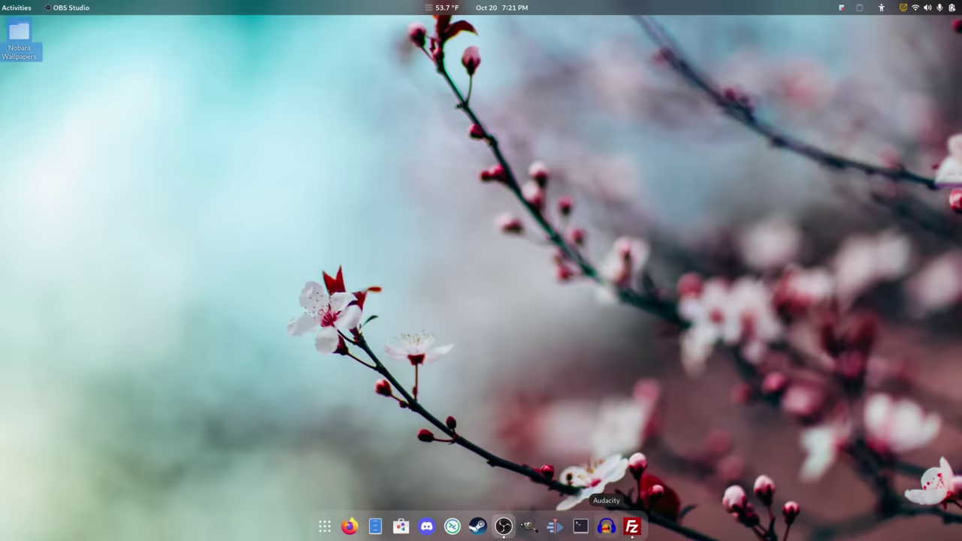
Switch to the running FileZilla window and close it.
{"action": "left_click", "coordinate": [632, 527]}
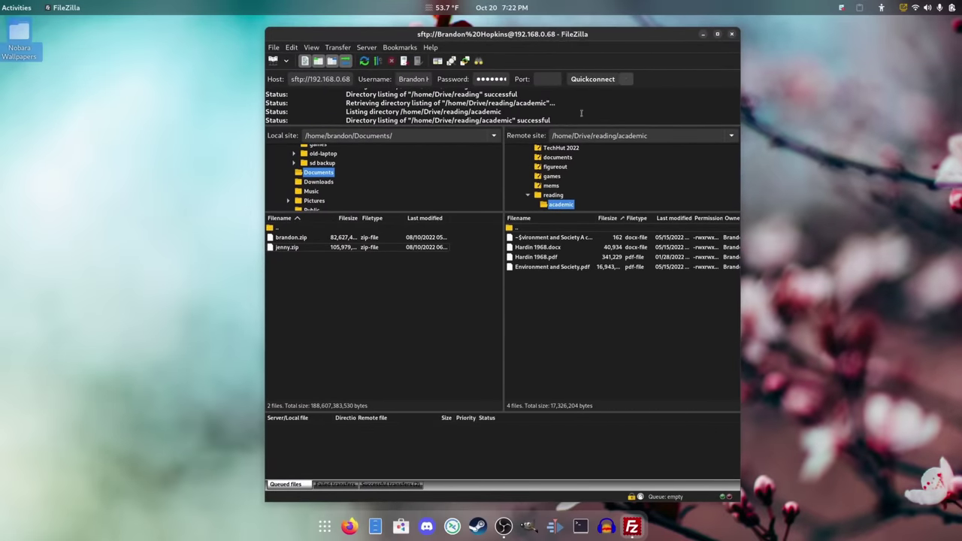
{"action": "left_click", "coordinate": [733, 35]}
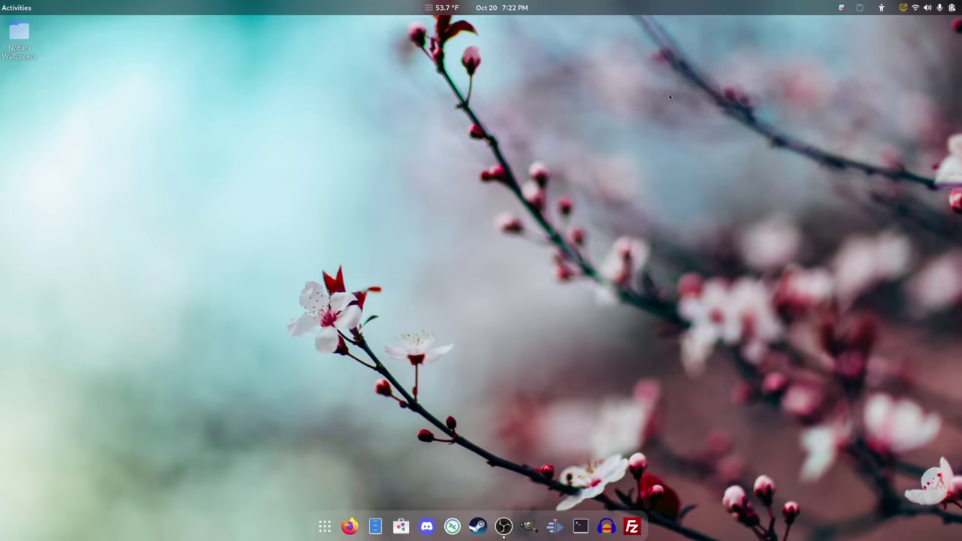
{"action": "left_click_drag", "start_coordinate": [670, 95], "coordinate": [451, 270]}
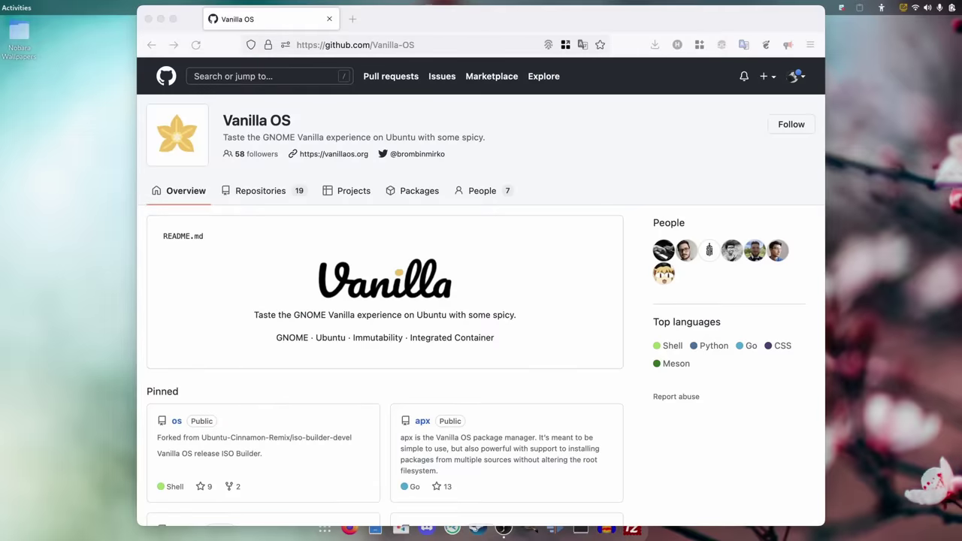